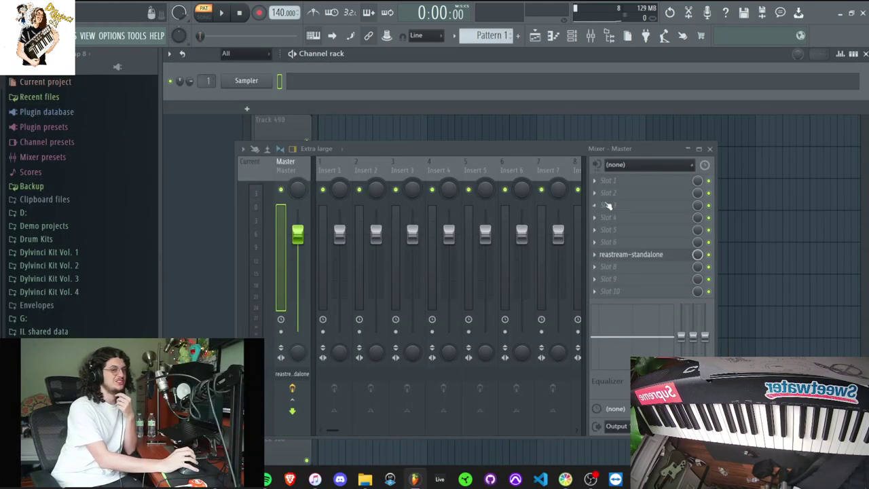
Open the Drum Kits folder and go from its hi-hat samples to its percussion samples.
left_click(84, 239)
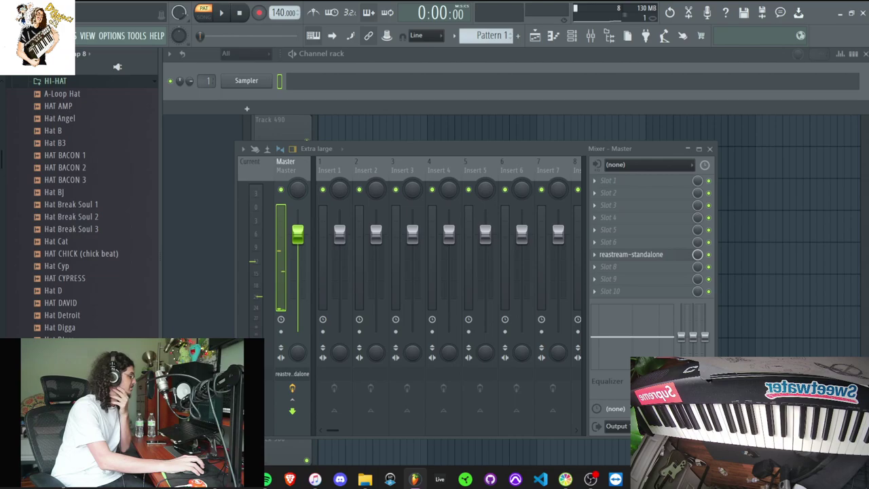
scroll(49, 252, "up", 4)
left_click(50, 230)
left_click(52, 269)
scroll(60, 285, "down", 3)
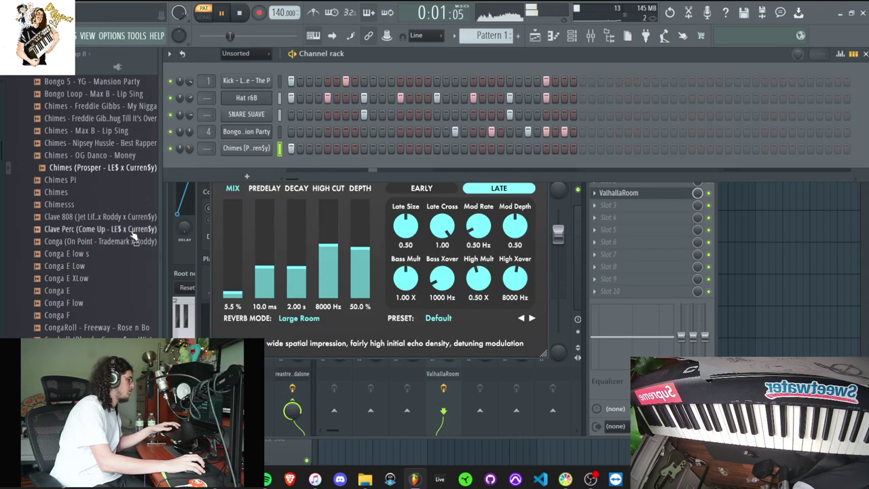
Add the Perc Bl...elo Cerda sample as a new channel and place a hit on step 9.
scroll(102, 309, "down", 4)
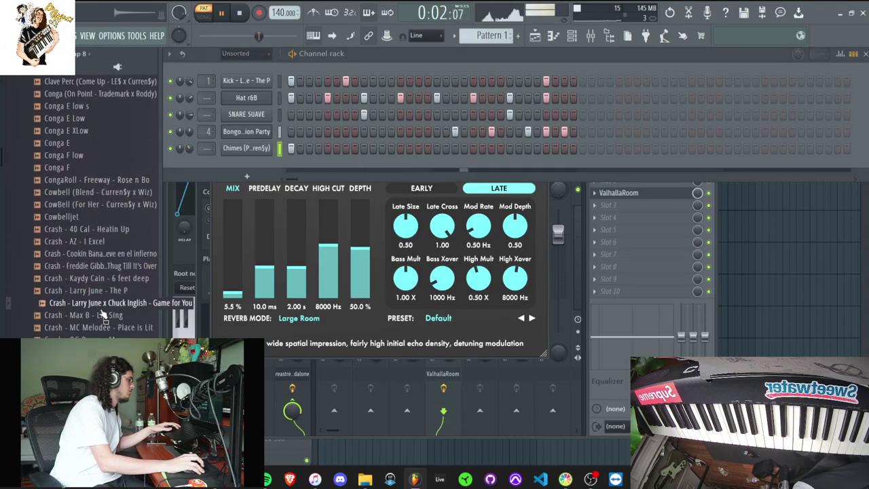
scroll(77, 319, "down", 8)
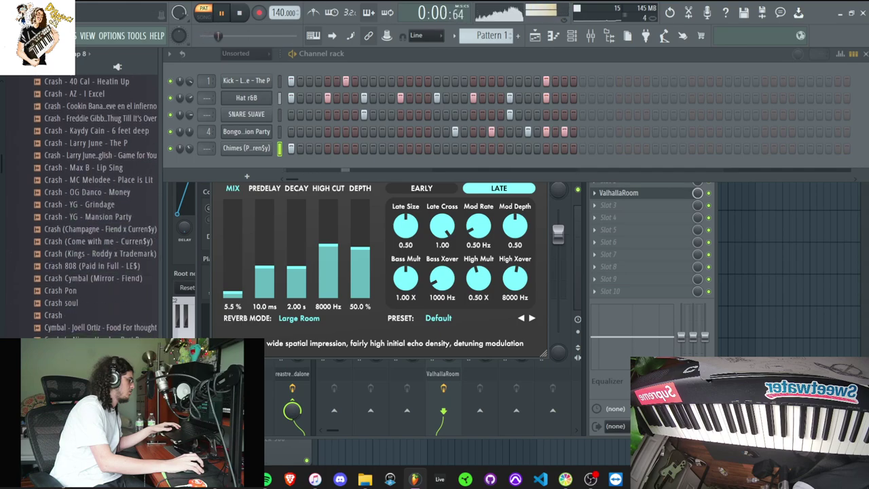
left_click(77, 327)
scroll(77, 327, "down", 4)
left_click(78, 328)
scroll(95, 301, "down", 2)
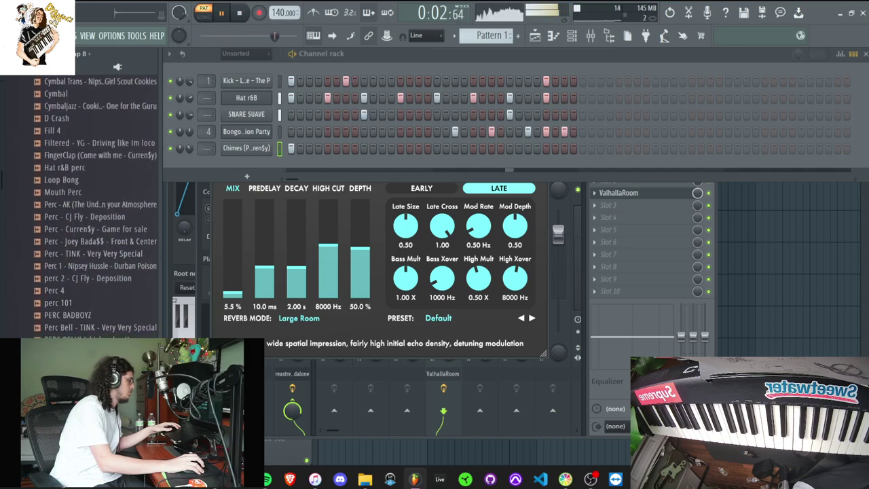
left_click_drag(101, 327, 258, 164)
left_click(364, 165)
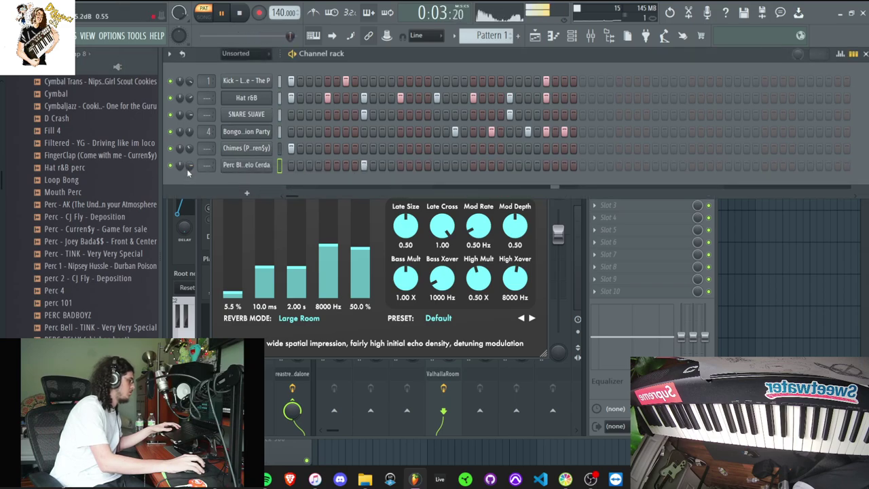
right_click(249, 149)
left_click(292, 147)
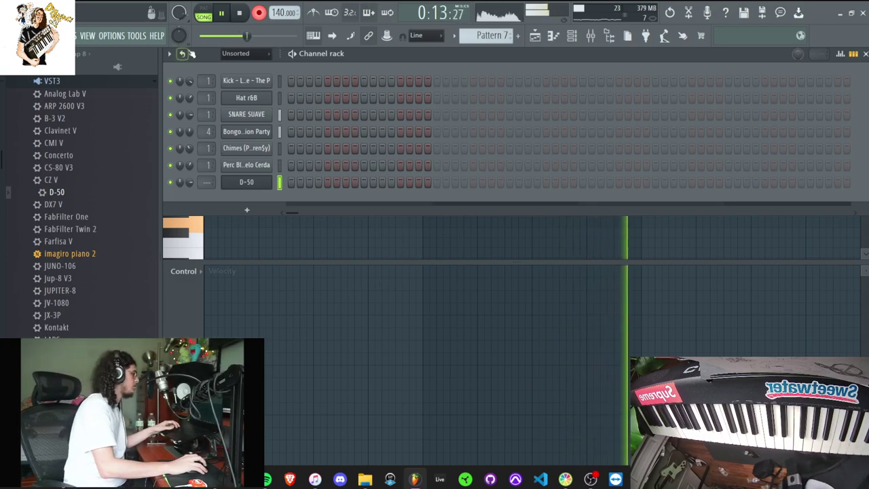
Stop the recording and open the D-50 chord notes of Pattern 7 in the piano roll.
left_click(240, 13)
key("F5")
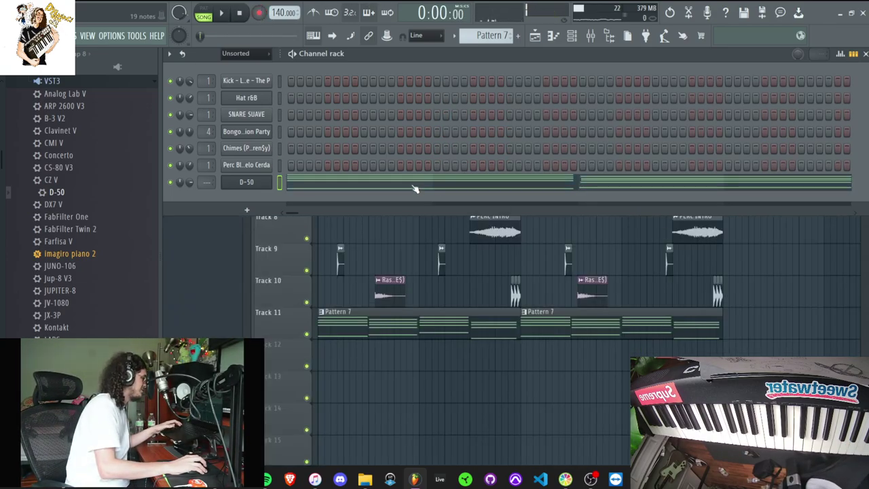
left_click(416, 188)
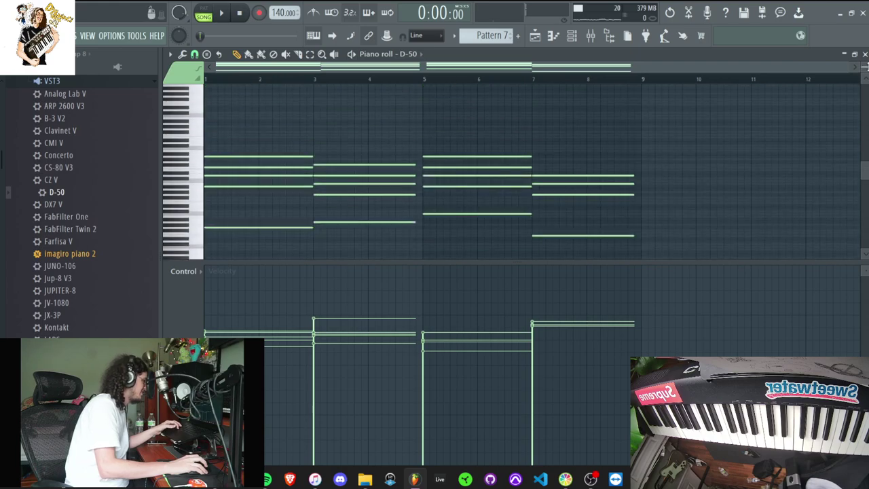
Play the song from the start and switch the channel rack to its full-length note view.
key("space")
key("F7")
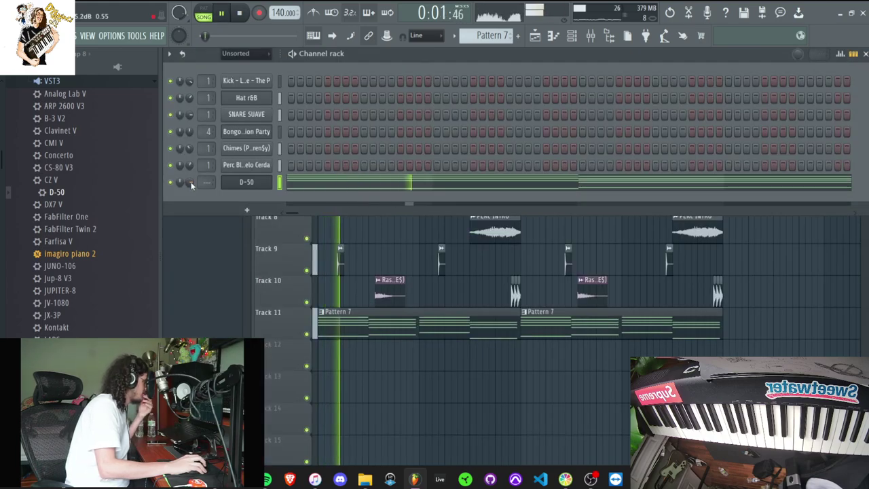
left_click(854, 54)
Add Reaktor 6 from the installed VST generators as a new channel with the Monark instrument loaded.
scroll(87, 244, "up", 4)
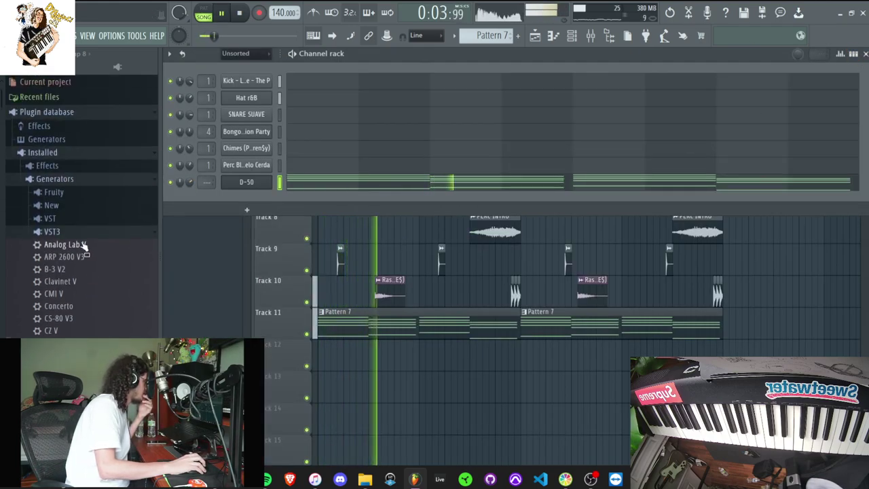
scroll(85, 232, "down", 6)
scroll(85, 233, "down", 3)
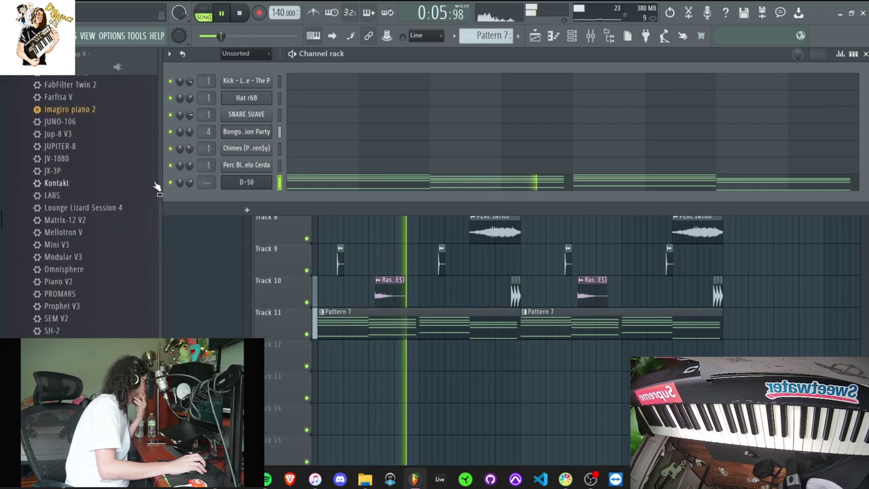
scroll(75, 177, "up", 5)
scroll(70, 158, "up", 2)
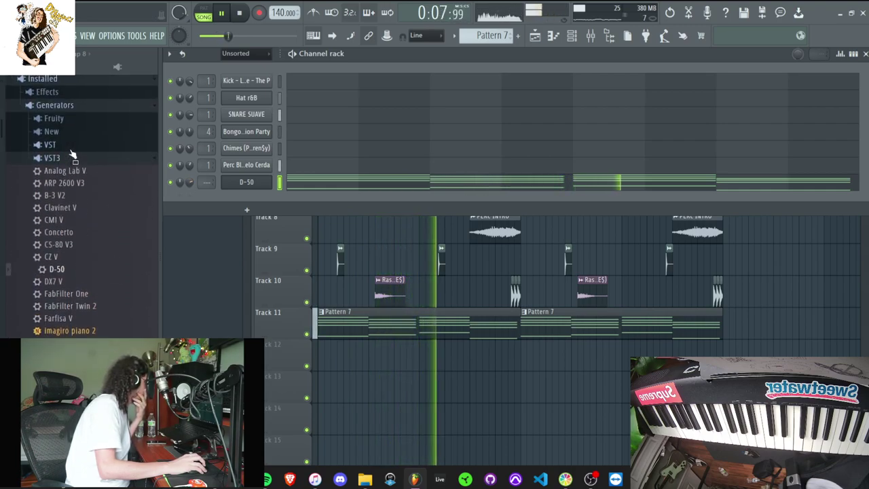
left_click(49, 145)
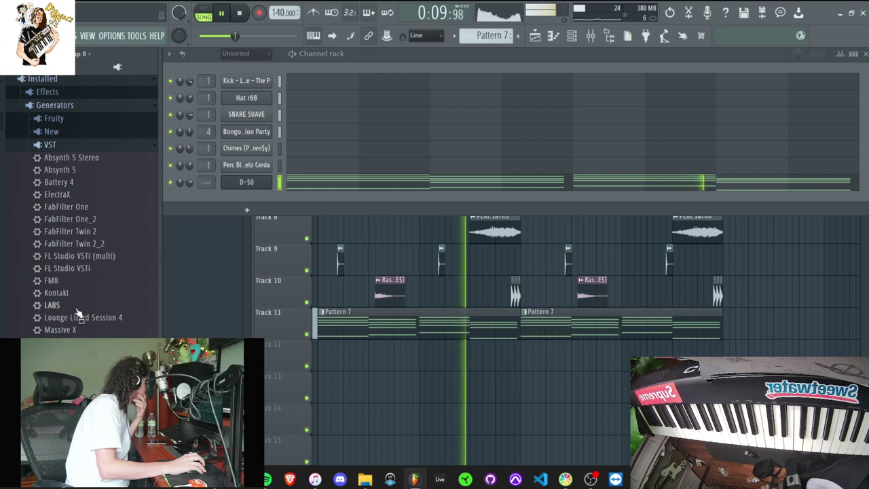
left_click_drag(68, 391, 241, 218)
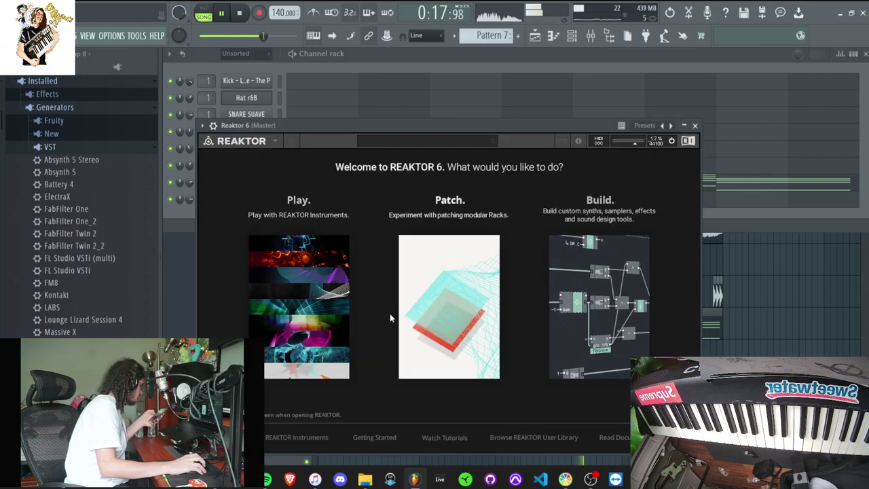
left_click(316, 284)
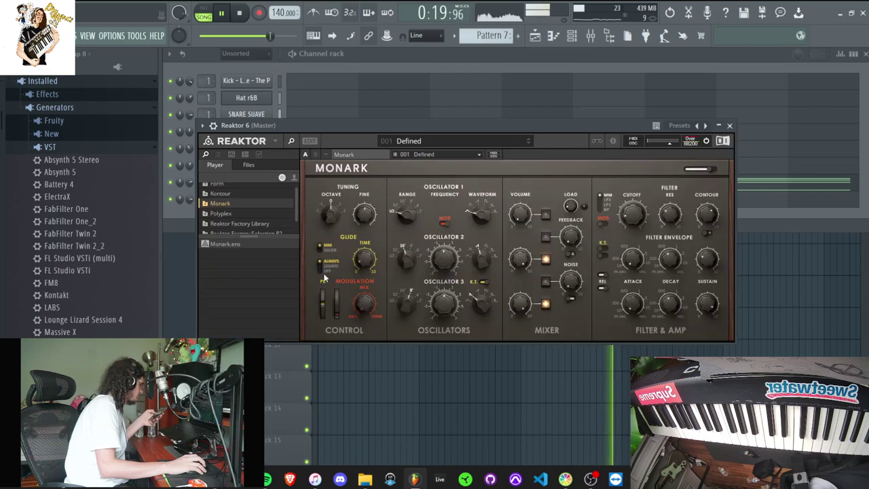
left_click(172, 218)
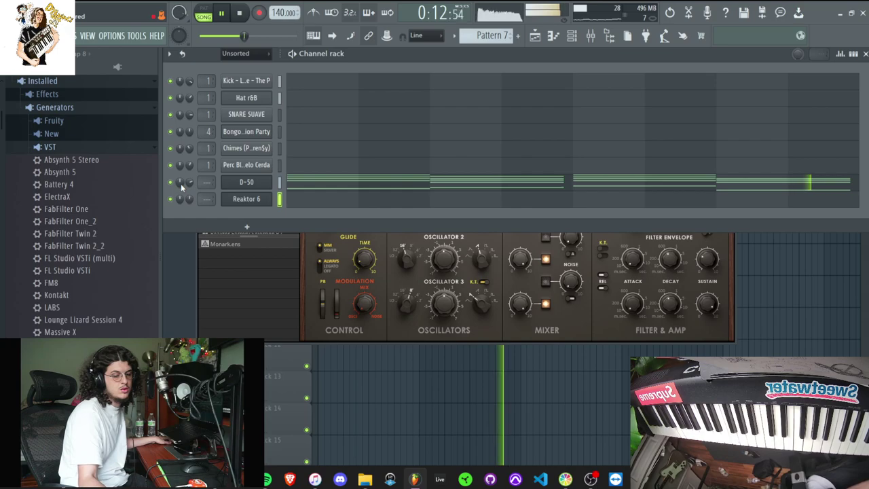
Stop playback and arm the transport for recording.
key("space")
left_click(259, 13)
left_click(405, 300)
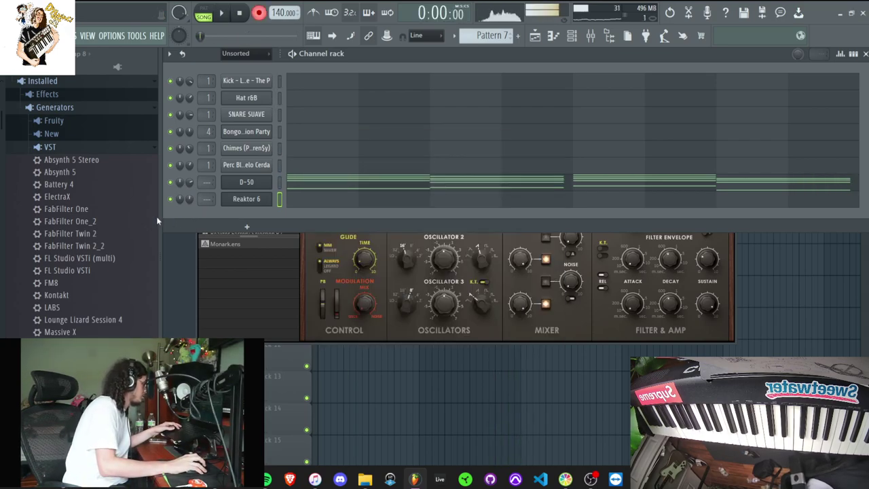
Add Stage-73 V from the VST3 generators as a channel and move the D-50 chord notes onto it.
scroll(63, 279, "down", 10)
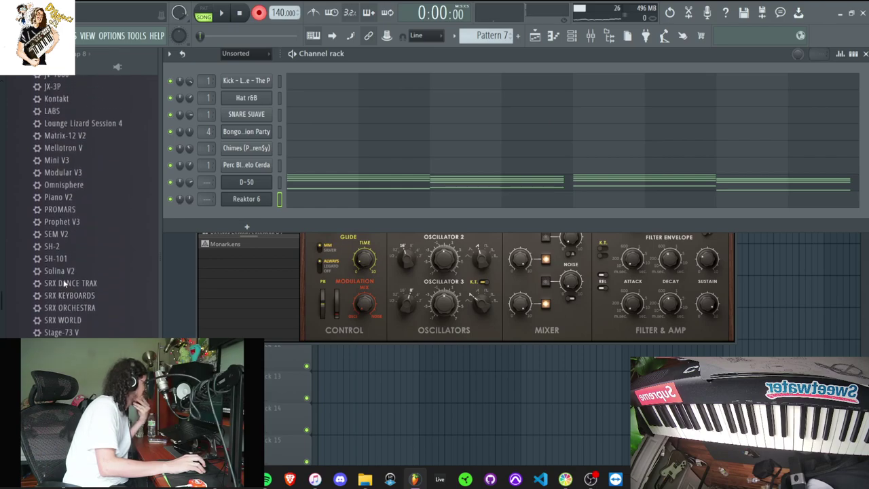
scroll(63, 280, "up", 6)
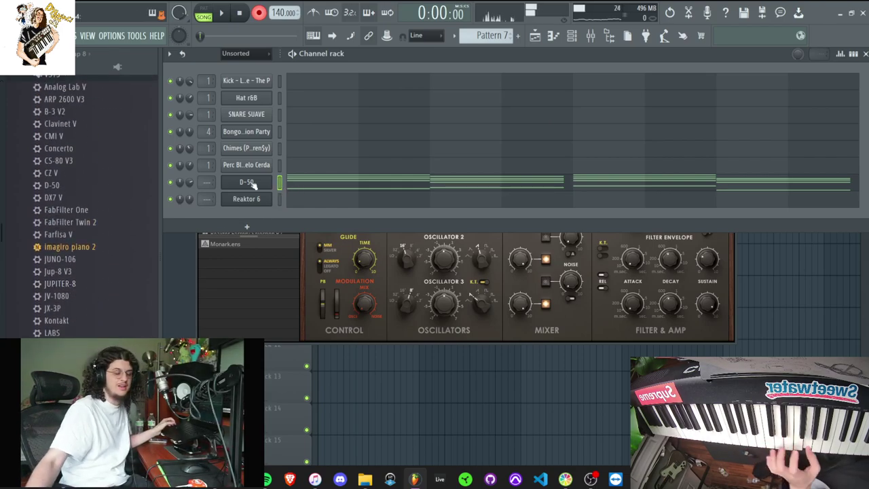
key("ctrl+x")
key("ctrl+z")
scroll(78, 195, "up", 6)
scroll(72, 252, "up", 2)
scroll(67, 262, "down", 13)
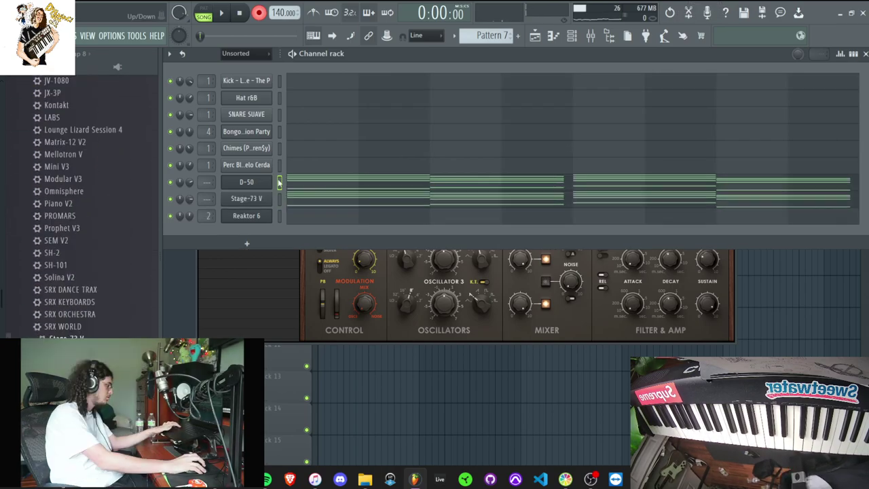
key("ctrl+x")
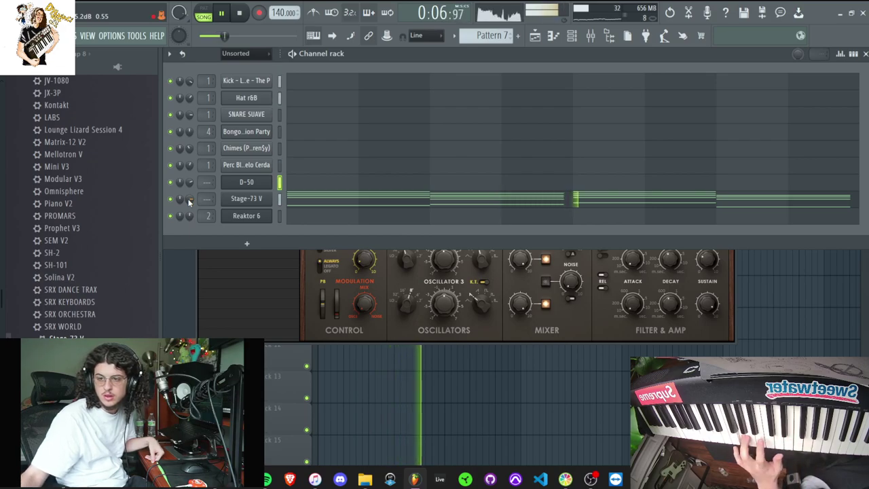
Try recording a D-50 part over the Stage-73 V chords.
key("space")
key("r")
left_click(468, 307)
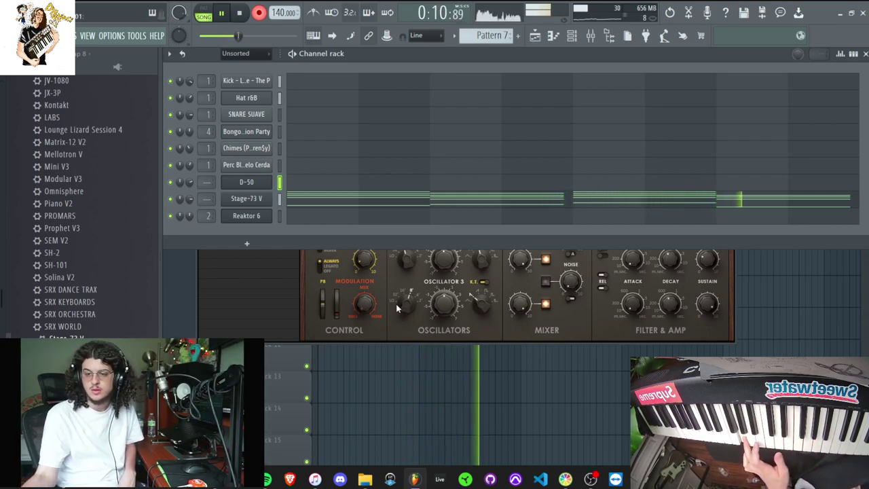
Record a new chord part on the Stage-73 V channel in Pattern 7.
key("space")
left_click(278, 200)
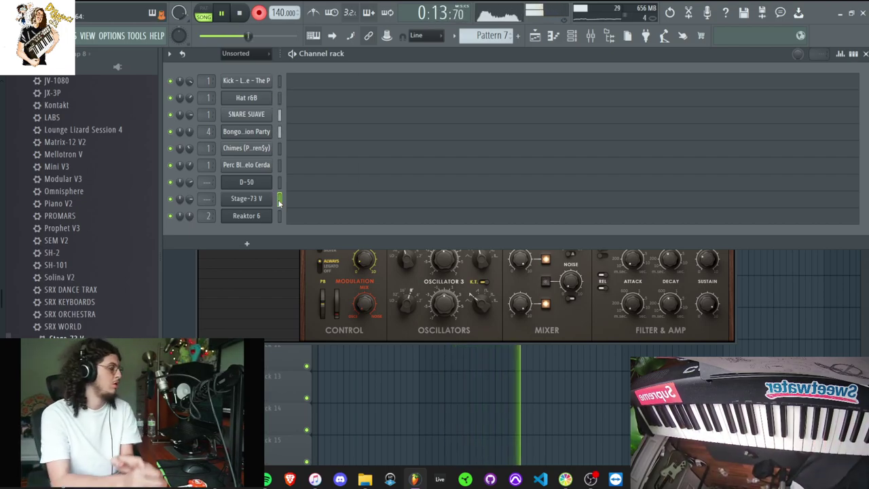
key("space")
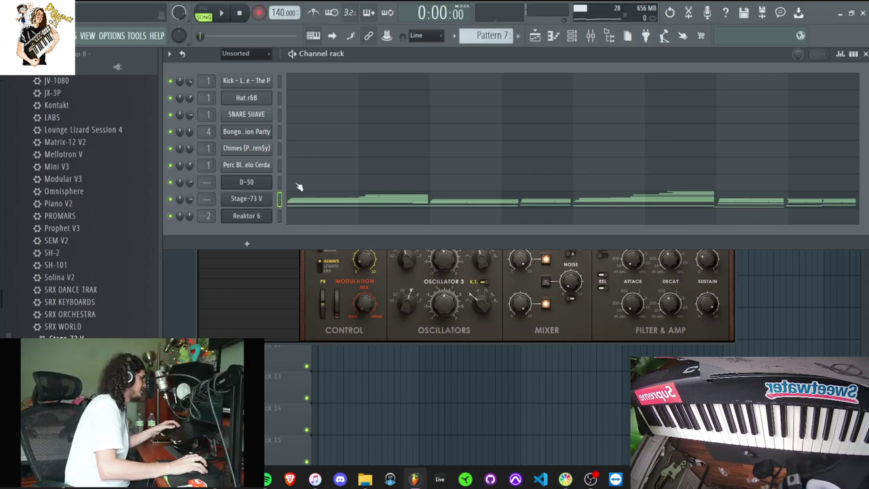
Re-arm recording and record a D-50 melody over the Stage-73 V chords.
left_click(259, 13)
left_click(443, 301)
key("space")
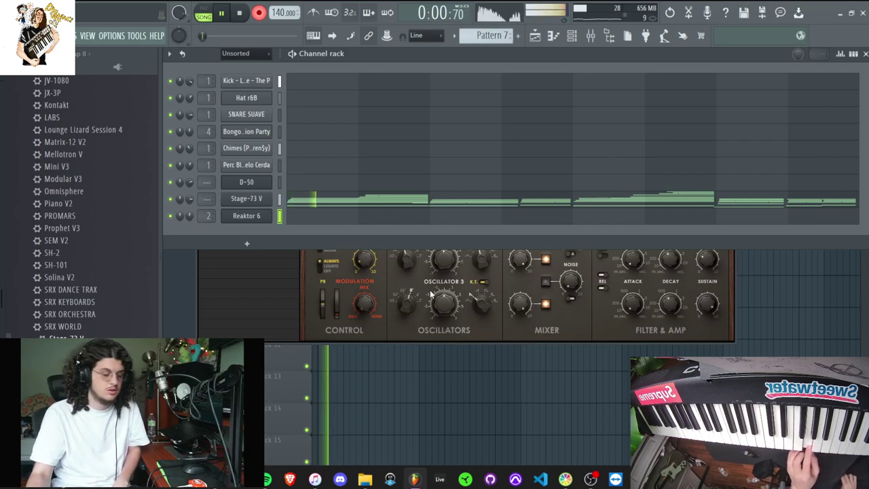
key("space")
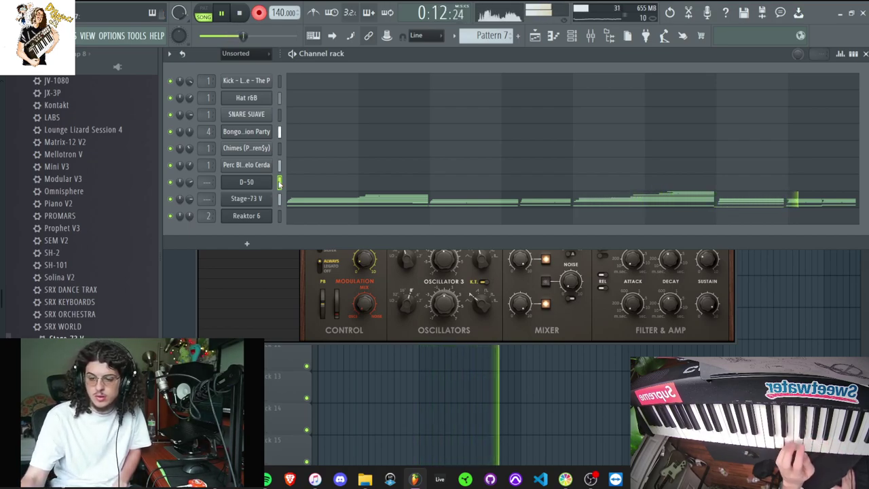
Record a bass line on the Reaktor 6 channel and quantize its notes in the piano roll.
left_click(258, 216)
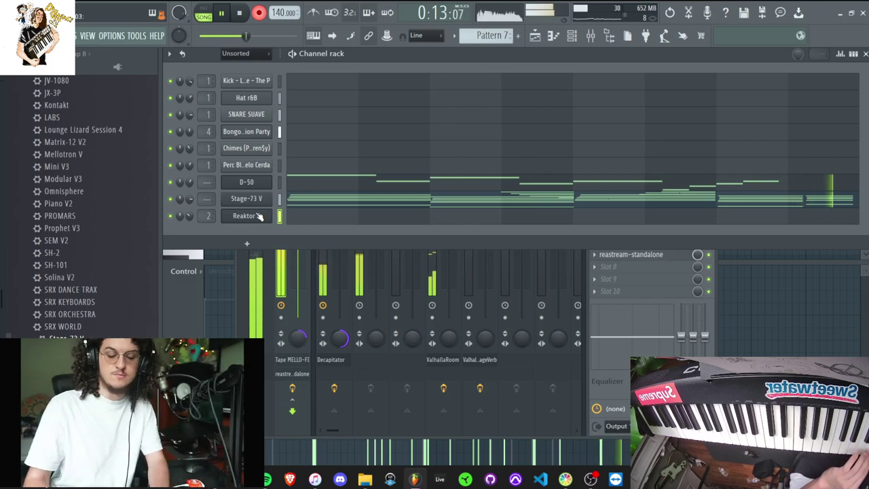
key("space")
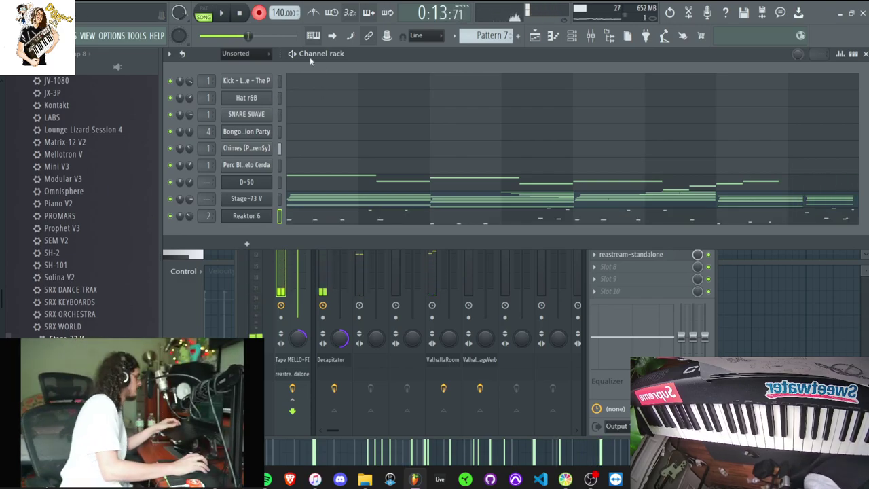
left_click(410, 215)
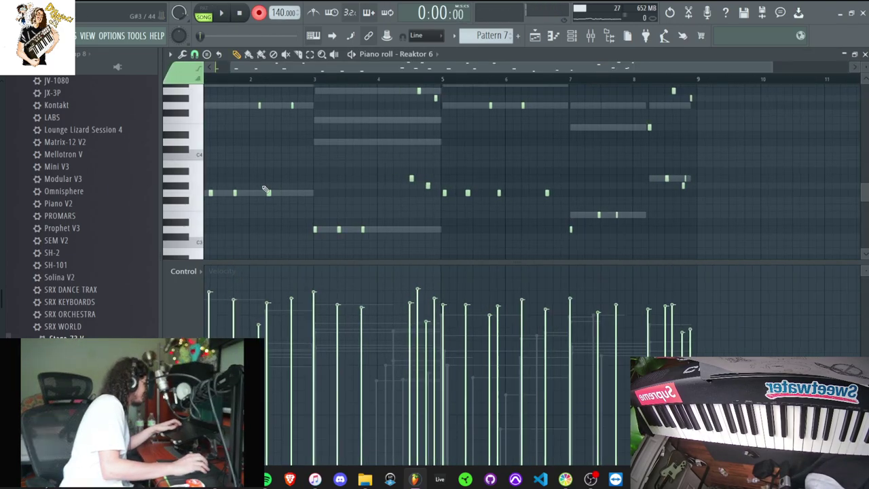
key("space")
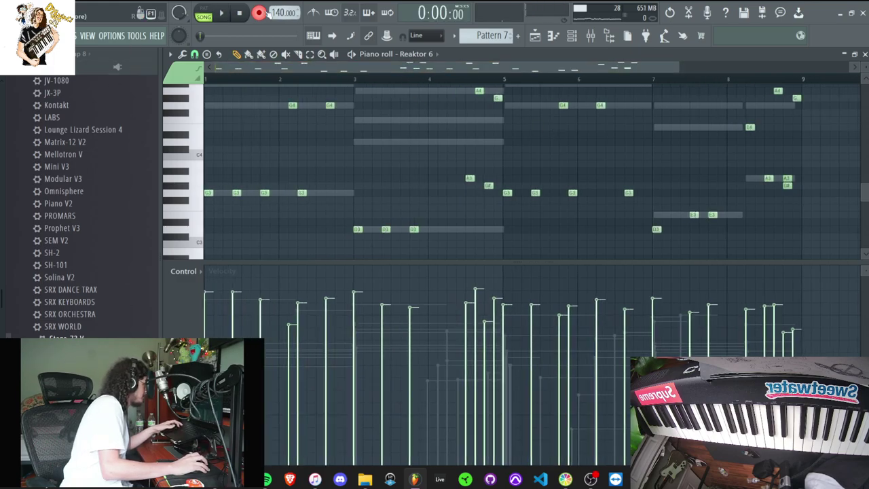
Disarm recording and play the song from the start to review the Reaktor 6 bass notes.
left_click(263, 13)
key("space")
scroll(464, 165, "up", 2)
scroll(661, 155, "down", 2)
scroll(658, 137, "up", 1)
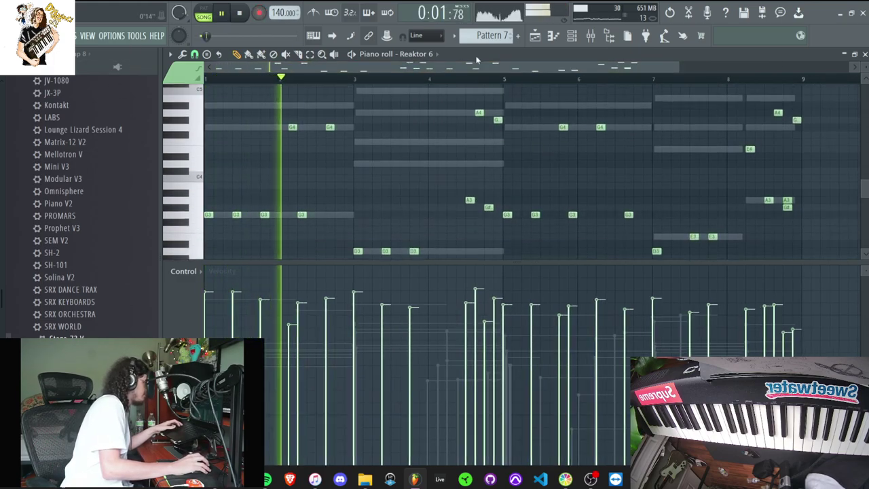
Delete the overlapping G#3 bass note near the end of bar 8 and lower the last A3 to G#3.
right_click(788, 207)
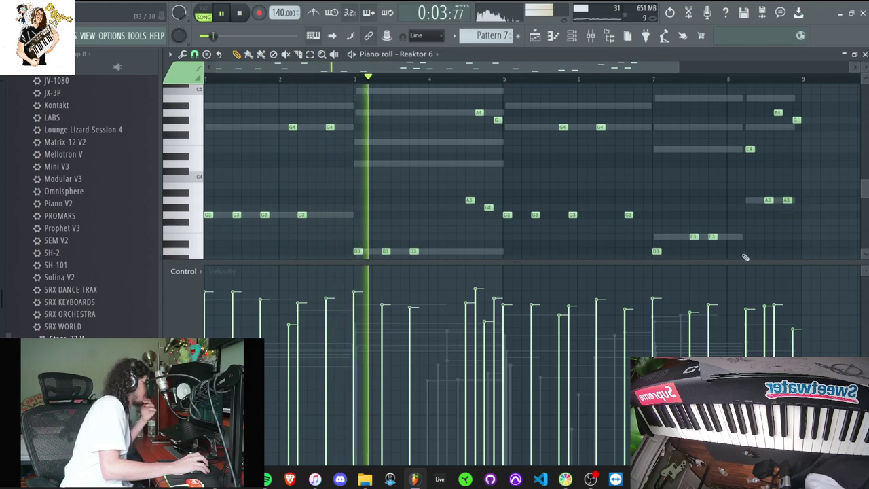
left_click_drag(745, 260, 757, 331)
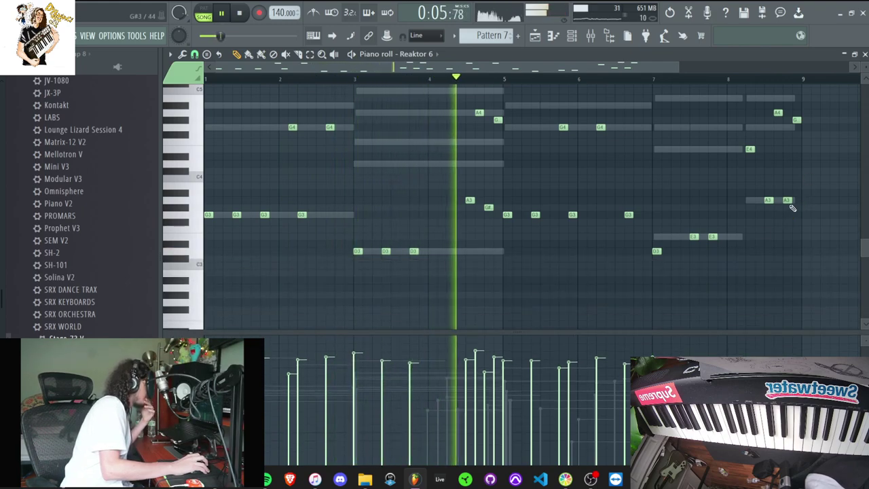
left_click_drag(788, 201, 788, 208)
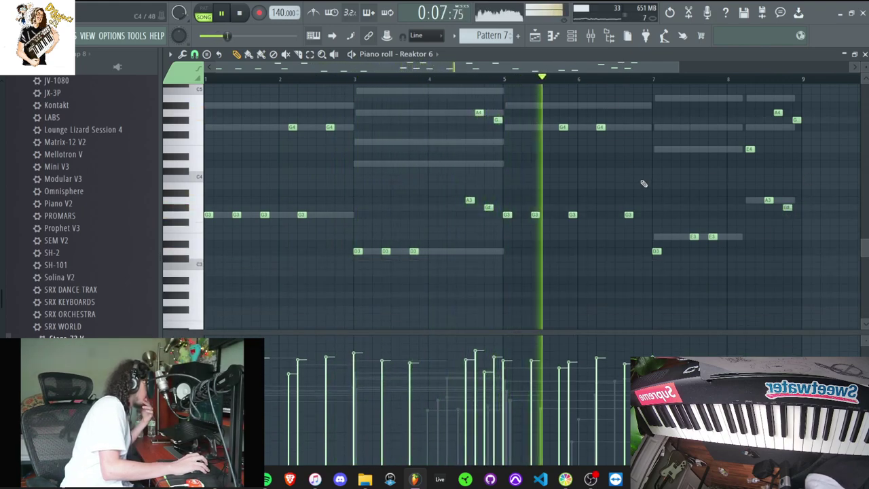
Raise the D3 bass note at the start of bar 7 to E3 and close the Reaktor 6 piano roll.
left_click_drag(656, 252, 657, 237)
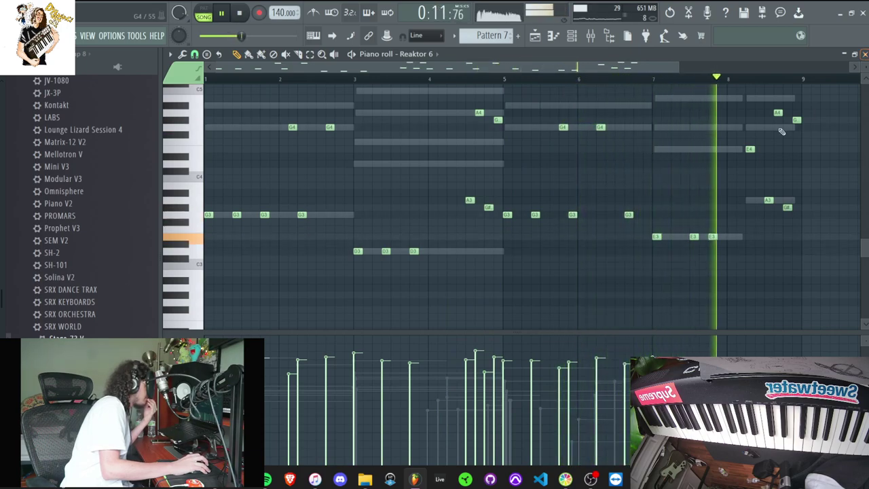
left_click(864, 52)
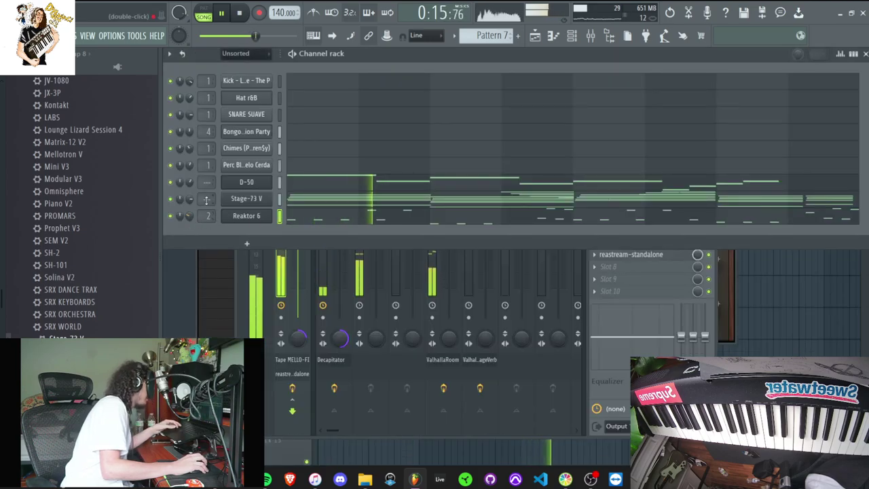
Route the D-50, Stage-73 V and Reaktor 6 channels to mixer inserts 7, 8 and 9, and solo Insert 7.
scroll(210, 183, "up", 6)
scroll(209, 183, "up", 5)
scroll(212, 202, "up", 4)
scroll(213, 212, "up", 5)
scroll(212, 213, "up", 2)
right_click(477, 275)
right_click(479, 190)
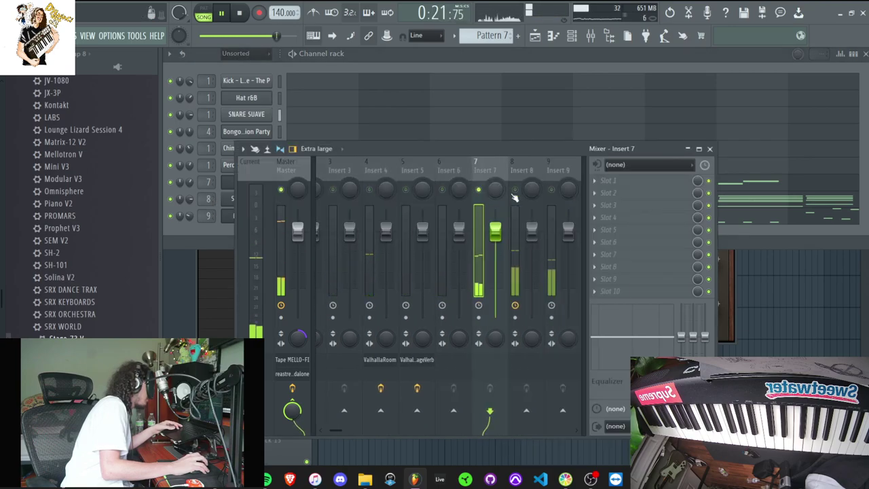
Load RC-20 Retro Color in slot 2 of Insert 8 with the Vinyl 1 preset.
left_click(519, 221)
left_click(607, 193)
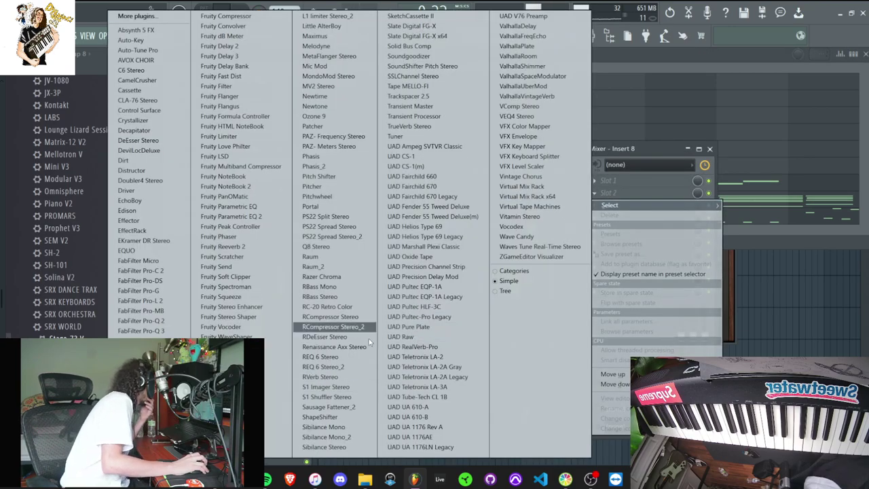
left_click(333, 306)
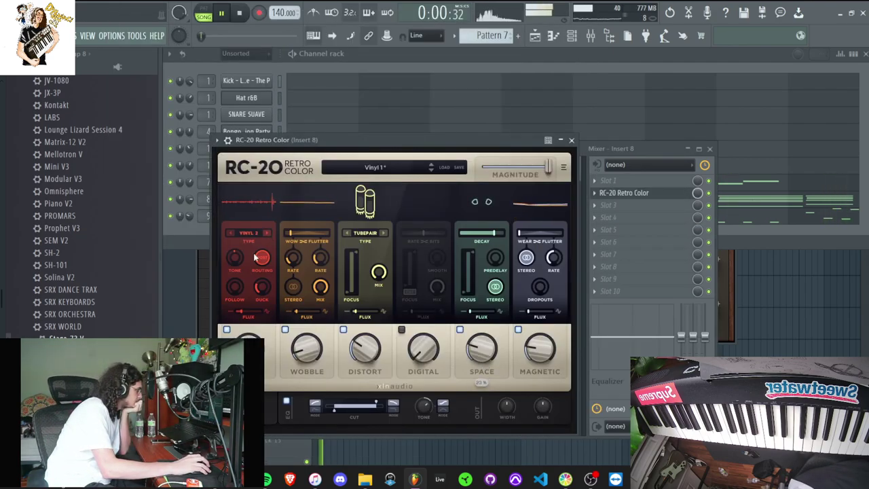
left_click(638, 149)
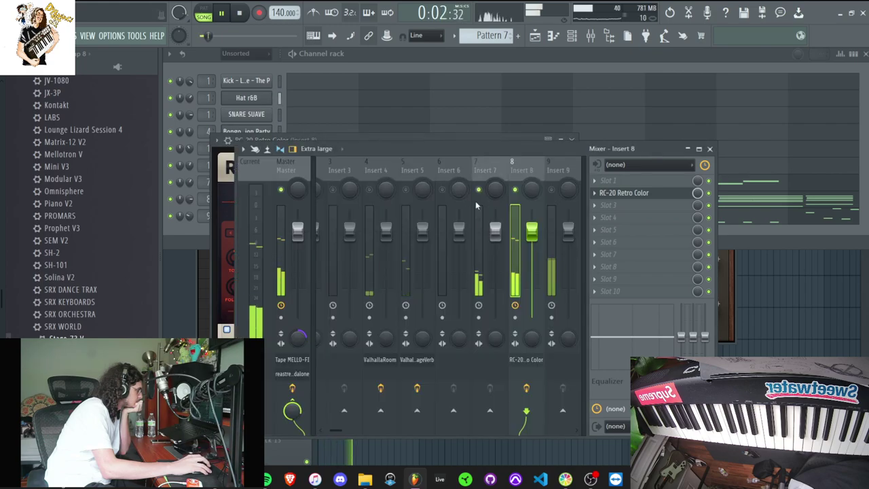
Load ValhallaVintageVerb in slot 2 of Insert 7 and set its mix to 17.6 %.
left_click(479, 200)
left_click(608, 193)
left_click(536, 96)
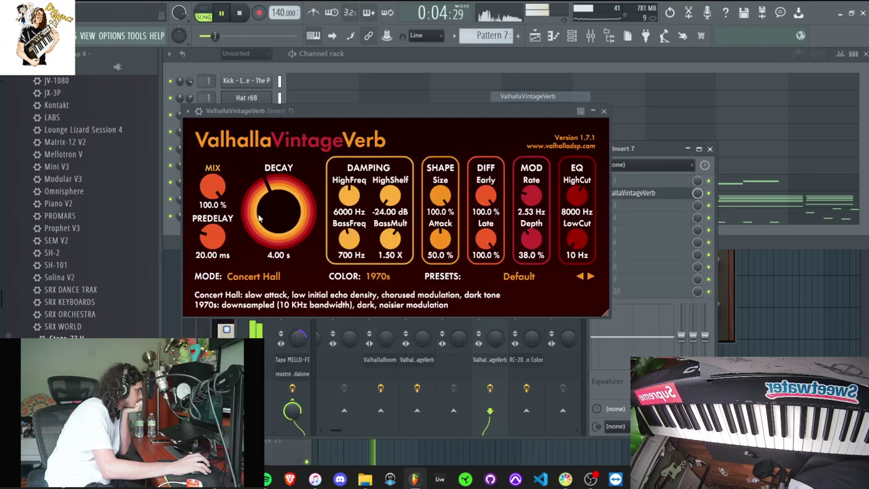
left_click(652, 149)
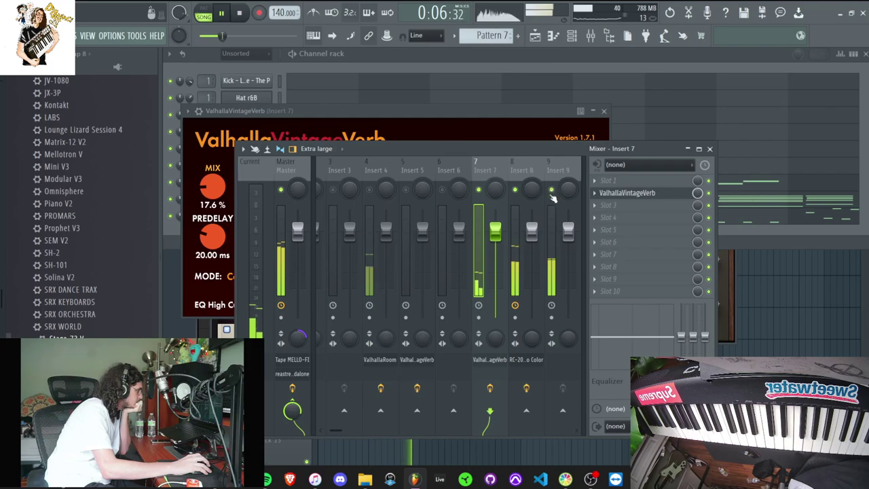
Lower Insert 9's fader to -2.2 dB and set its equalizer to 15.1 dB low, -5.9 dB mid and 1.5 dB high.
left_click(552, 193)
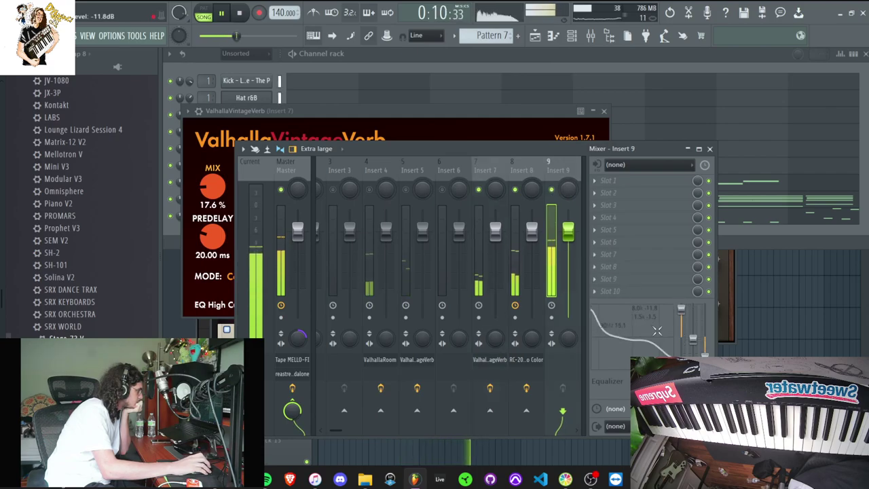
left_click_drag(569, 233, 569, 240)
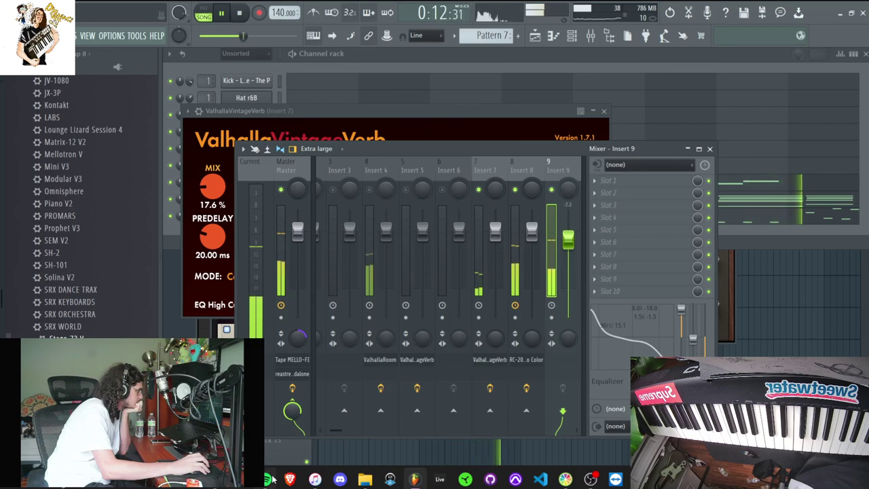
left_click_drag(704, 355, 704, 337)
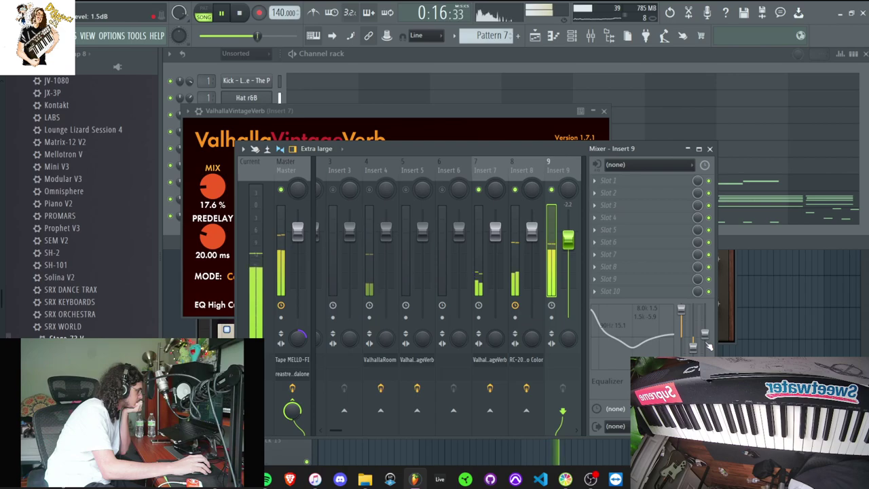
Unsolo the mixer inserts, raise Insert 1's fader to 2.1 dB and select the Master track.
right_click(551, 191)
right_click(551, 190)
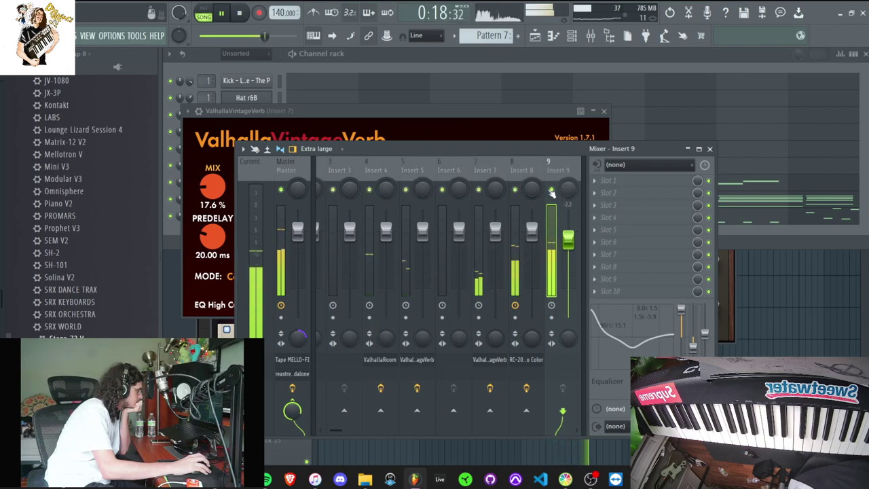
left_click(334, 262)
scroll(333, 262, "up", 2)
left_click_drag(341, 240, 338, 236)
left_click(293, 373)
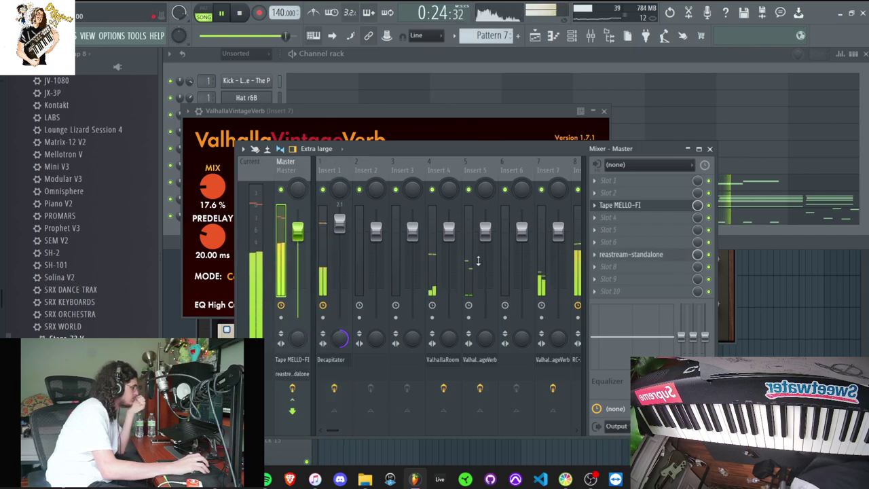
Add Kontakt from the plugin browser as a new channel below Reaktor 6.
left_click(595, 79)
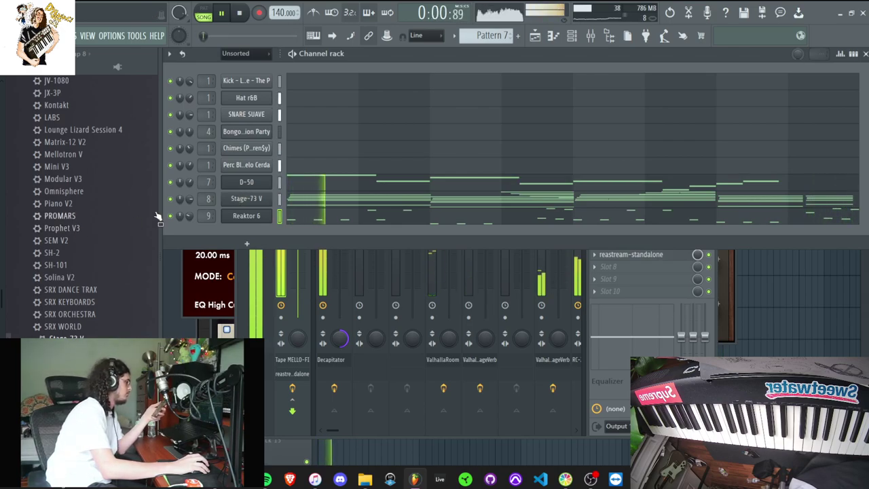
scroll(75, 204, "up", 3)
left_click_drag(62, 179, 286, 237)
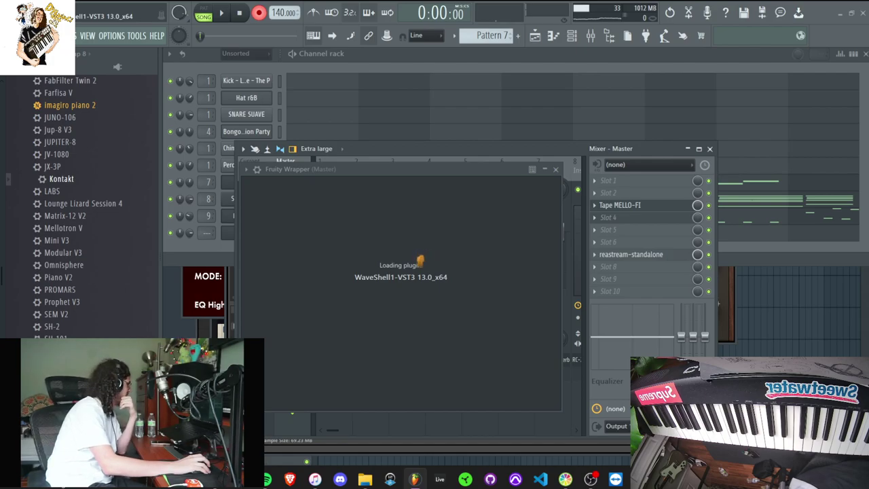
Transpose the master's SoundShifter Pitch Stereo to 2 semitones and lower the project tempo to 124 BPM.
left_click(371, 62)
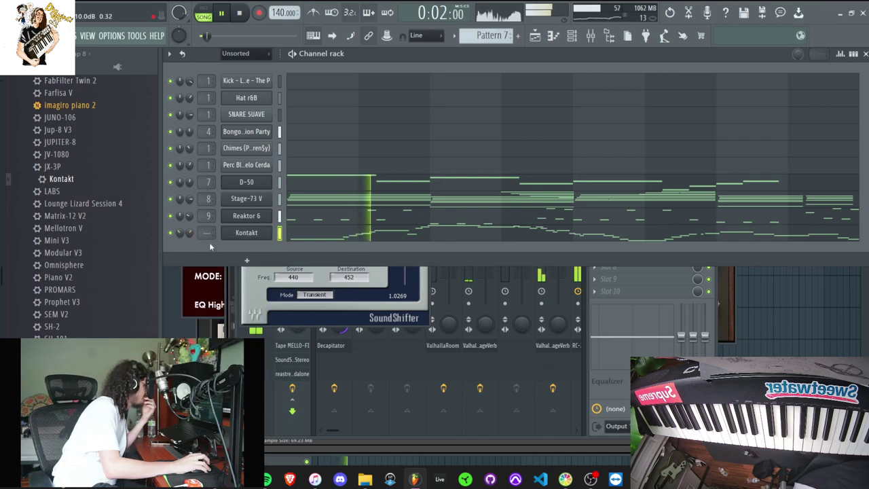
left_click(290, 296)
left_click_drag(293, 232, 293, 224)
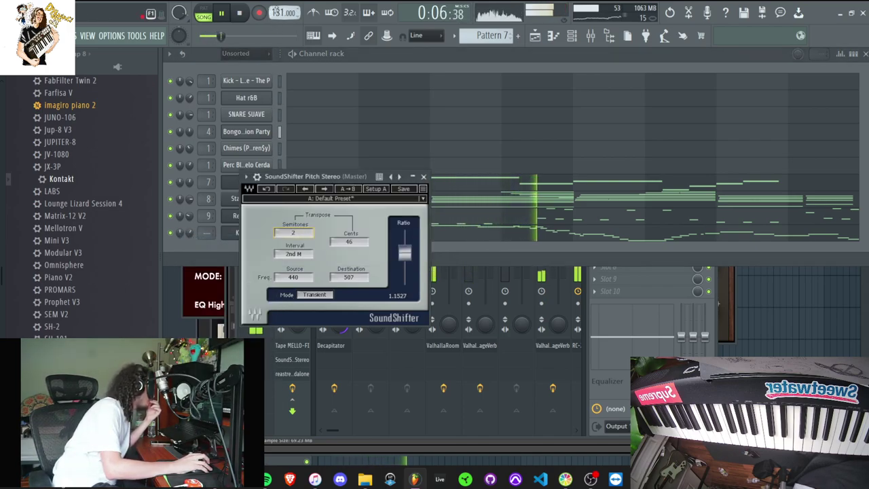
Open the Tape MELLO-FI effect on the Master track and review its output and filter controls during playback.
left_click(590, 36)
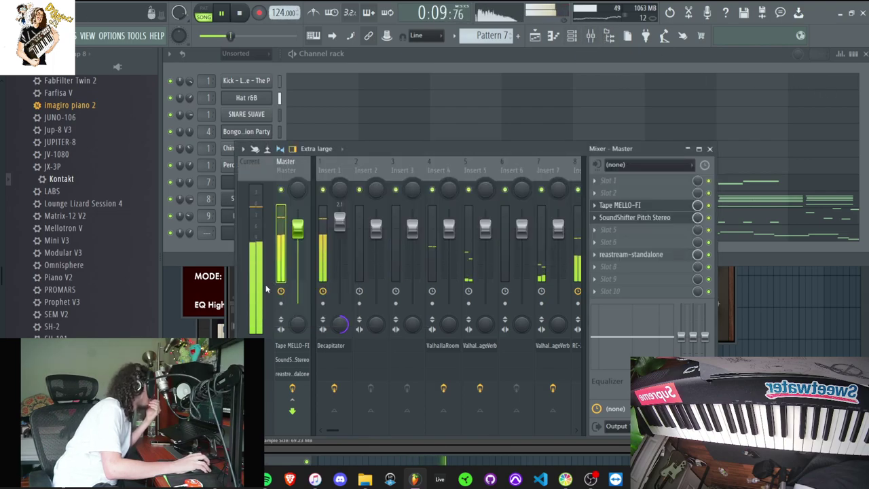
left_click(628, 206)
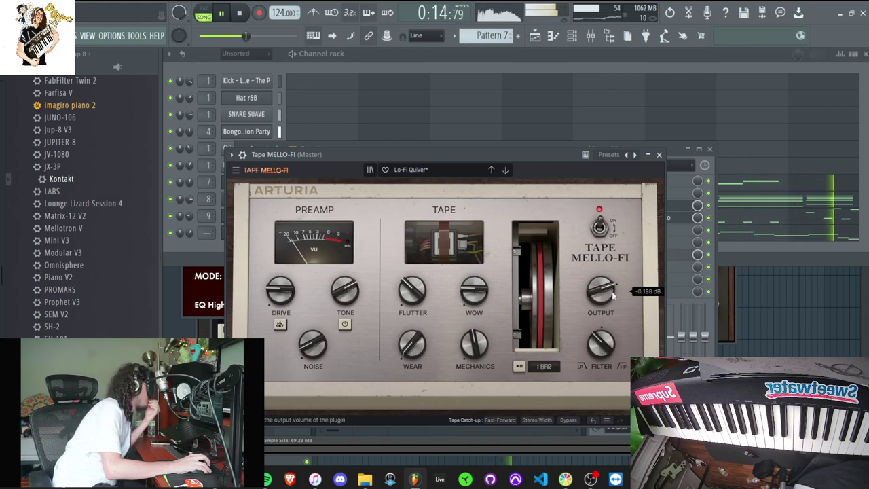
left_click_drag(533, 155, 569, 89)
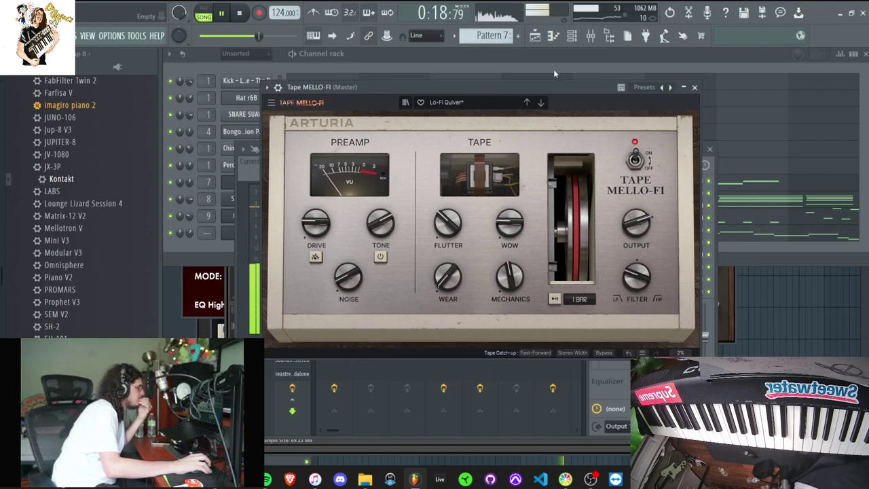
mouse_move(663, 275)
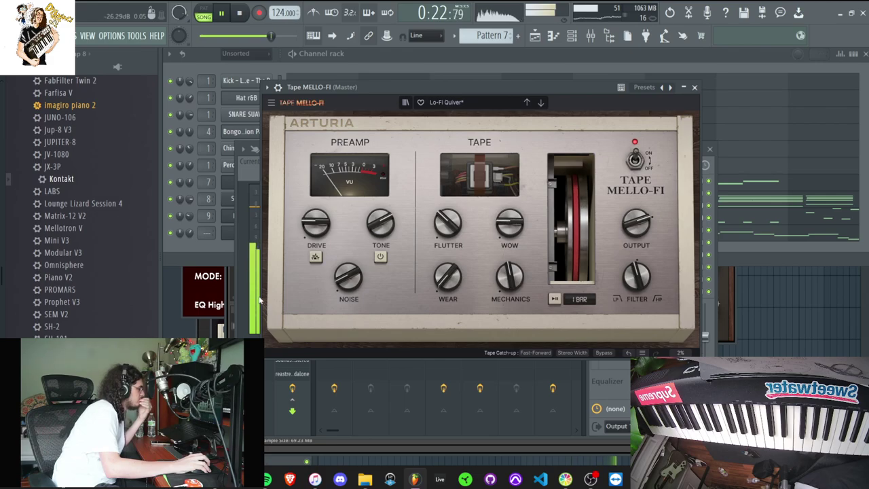
Browse the instrument plugins and add Super 8 as a new channel below Kontakt.
left_click(200, 258)
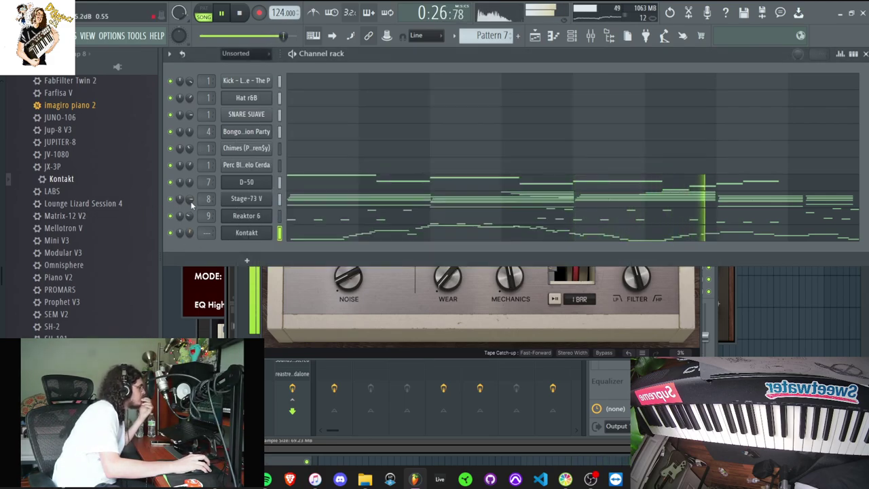
scroll(129, 231, "up", 10)
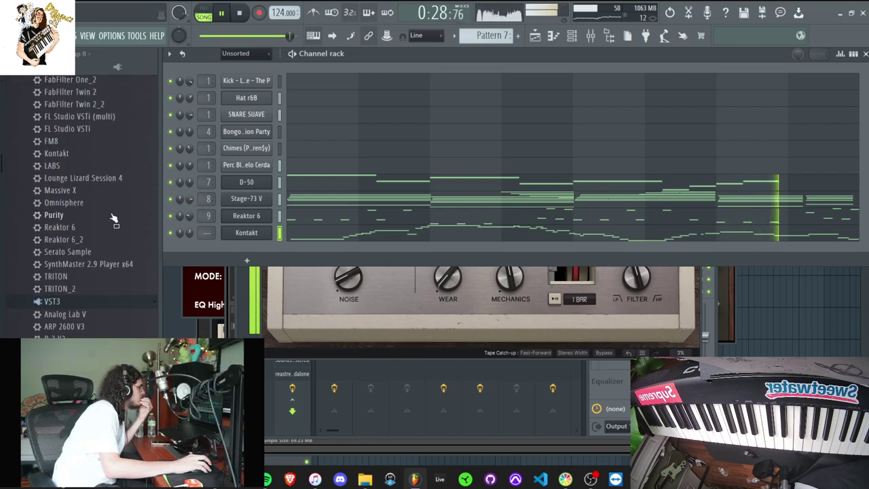
scroll(79, 248, "up", 3)
scroll(72, 248, "down", 15)
scroll(78, 261, "down", 3)
scroll(76, 258, "up", 15)
scroll(78, 255, "up", 2)
scroll(85, 244, "down", 12)
scroll(79, 258, "down", 3)
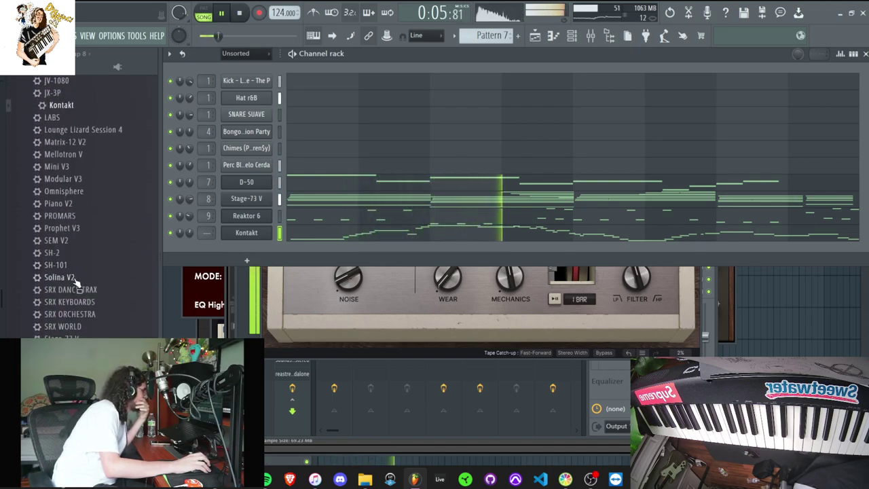
left_click_drag(61, 351, 269, 251)
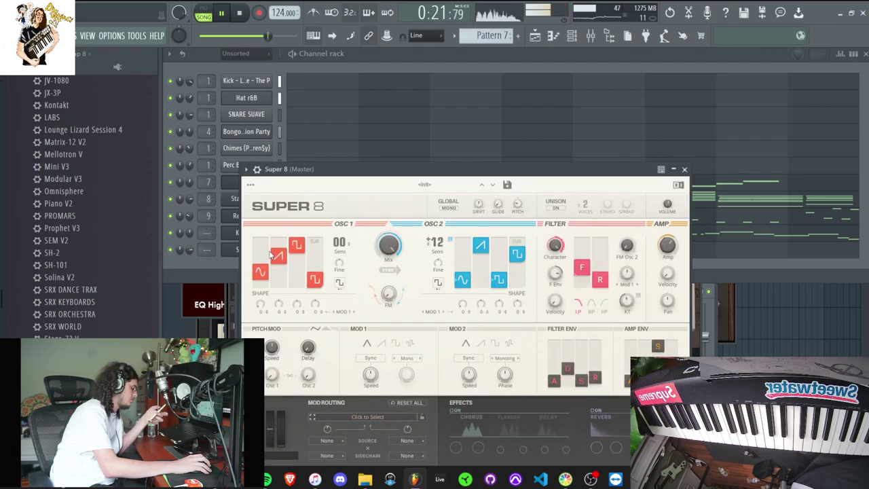
Load the Soft Wurli preset from Super 8's Piano / Keys category and return to the channel rack.
left_click(426, 186)
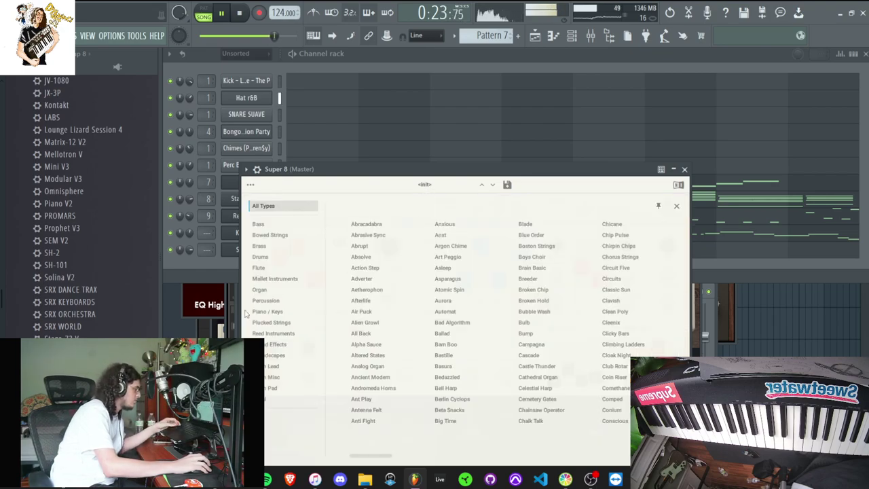
left_click(259, 268)
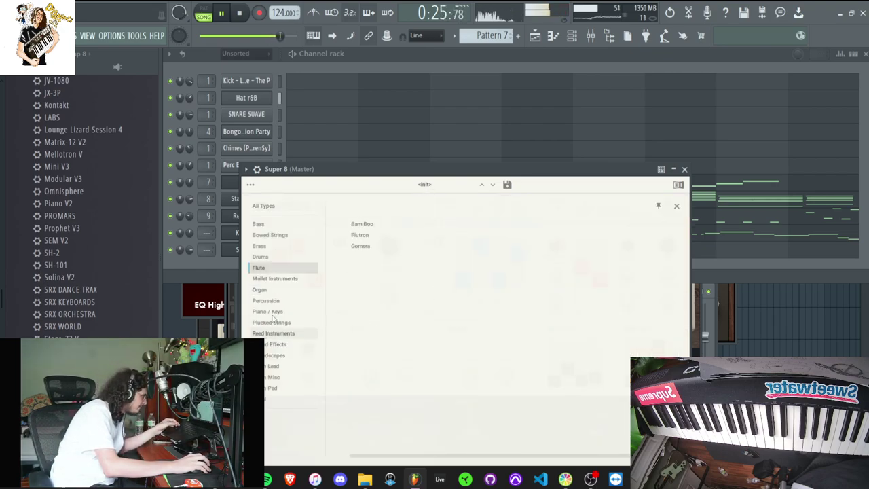
left_click(274, 332)
left_click(272, 301)
left_click(271, 312)
left_click(445, 335)
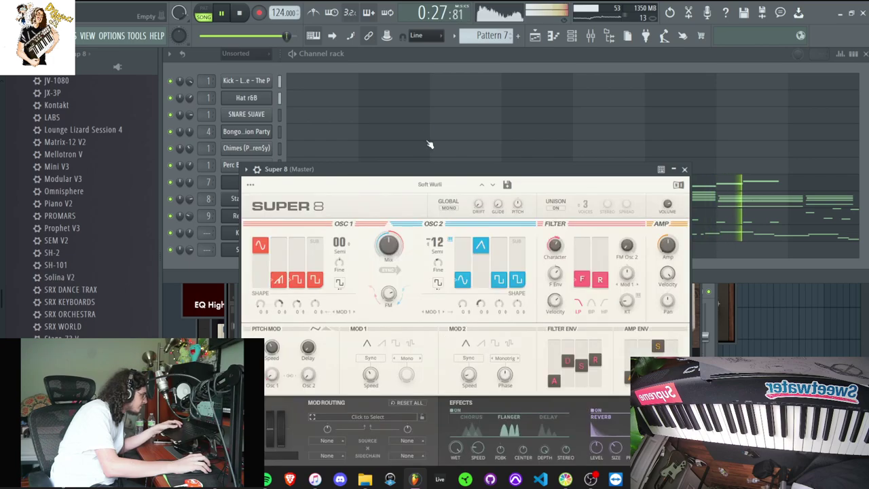
left_click(433, 165)
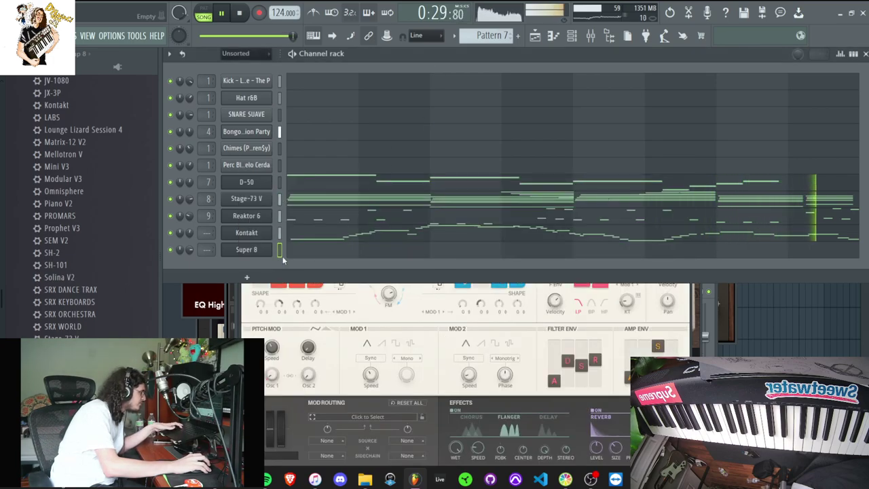
Copy the Stage-73 V chords into the Super 8 piano roll and delete the high passing notes in bars 4 to 6.
left_click(331, 249)
left_click_drag(387, 160, 410, 282)
left_click_drag(510, 139, 503, 235)
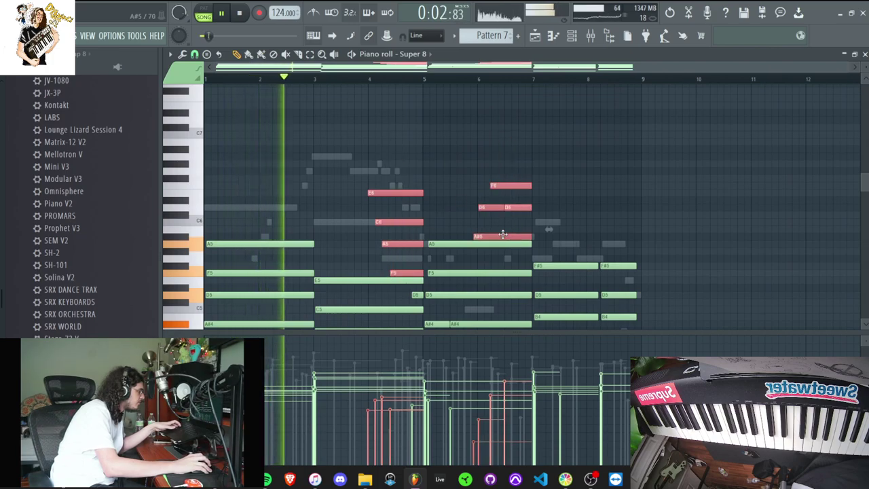
scroll(595, 210, "down", 3)
left_click(473, 216, "ctrl+shift")
left_click(576, 236, "ctrl+shift")
key("Delete")
Apply the articulator to the Super 8 notes and delete the short D5 note at the end of bar 4.
key("alt+l")
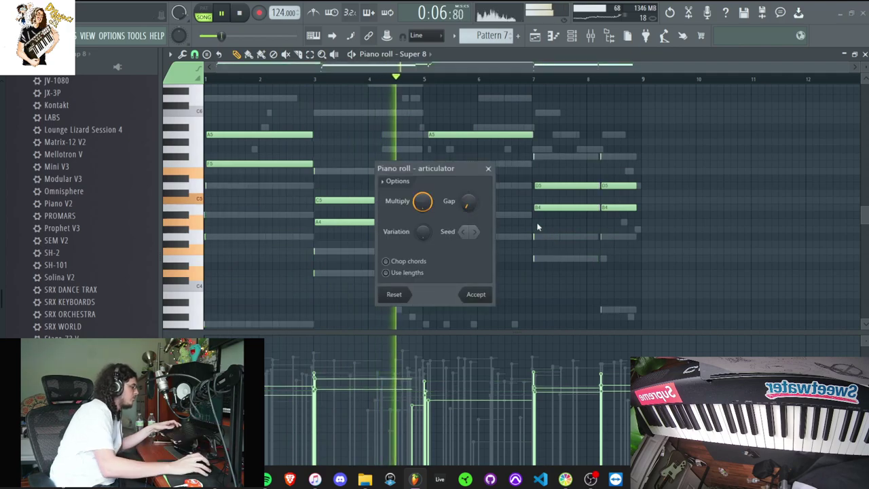
left_click(478, 293)
right_click(417, 187)
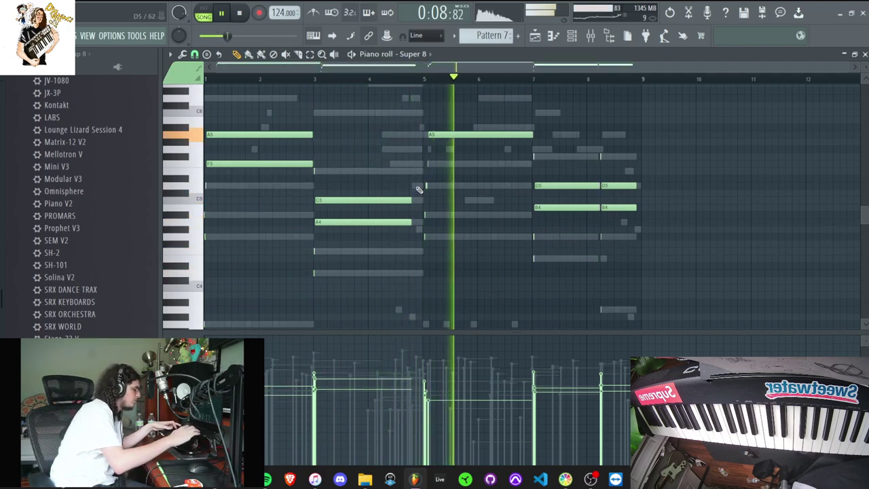
Reapply the articulator to lengthen the aligned Super 8 chord notes, and shift the A5 and F5 in bar 5 earlier.
key("alt+l")
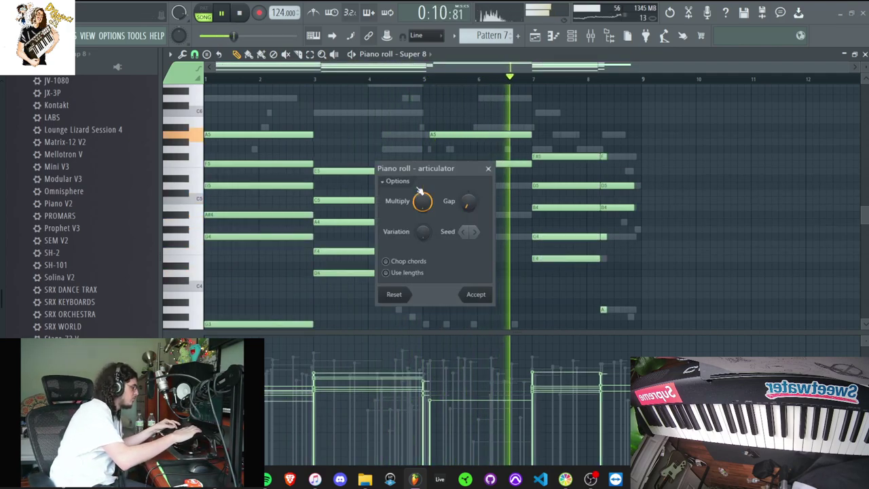
left_click(476, 294)
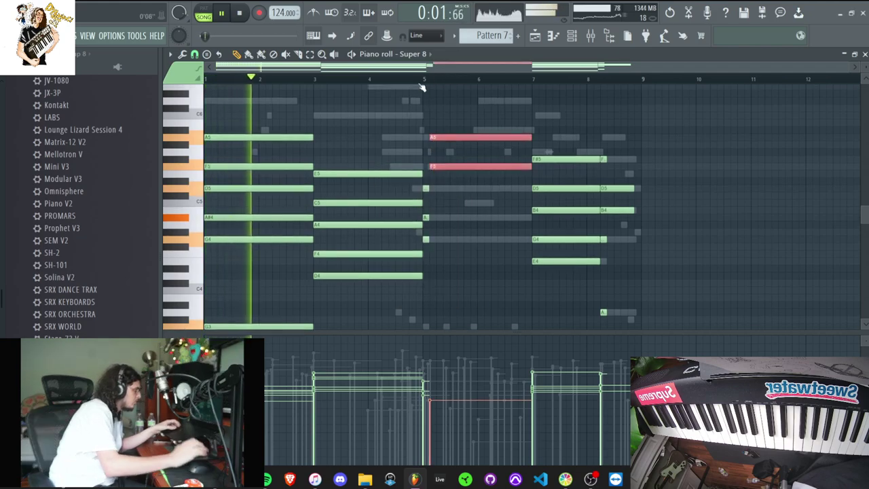
scroll(611, 124, "down", 5)
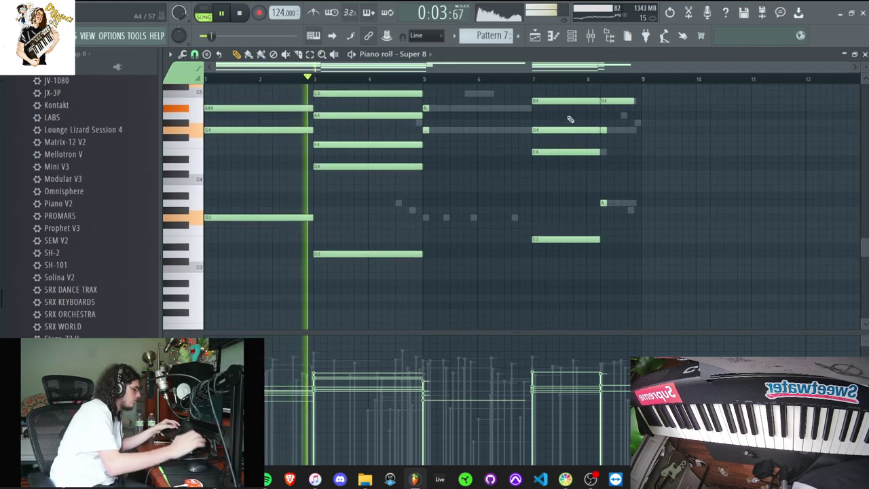
Reapply the articulator to the Super 8 notes and lengthen the last chord's short F#5, G4 and A3 to the end of bar 8.
key("alt+l")
left_click(476, 294)
scroll(603, 296, "up", 5)
left_click_drag(601, 299, 605, 319)
left_click_drag(609, 270, 605, 228)
left_click(605, 160, "ctrl+shift")
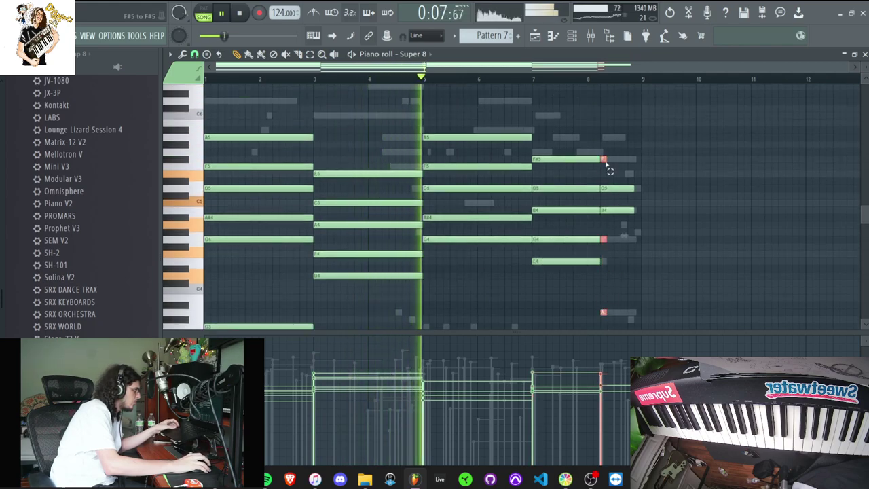
left_click_drag(607, 159, 638, 162)
Route the Super 8 channel to mixer track 8, mute Stage-73 V and play the beat.
left_click(572, 35)
key("space")
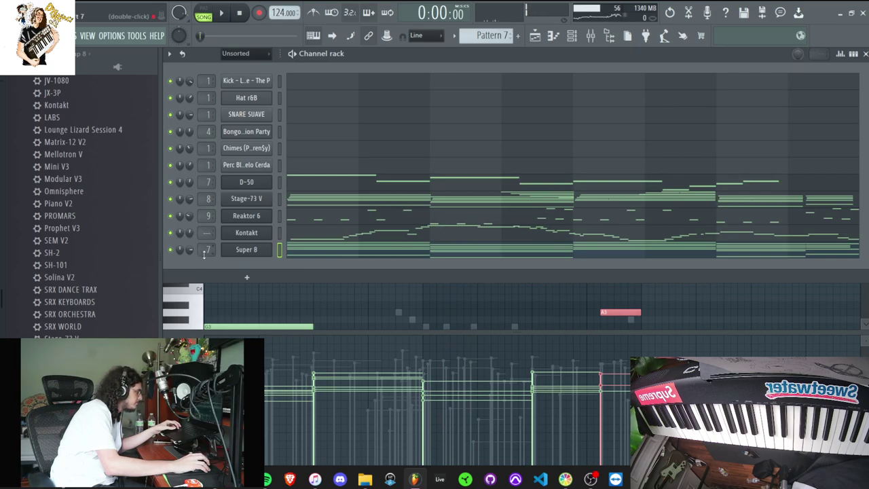
key("space")
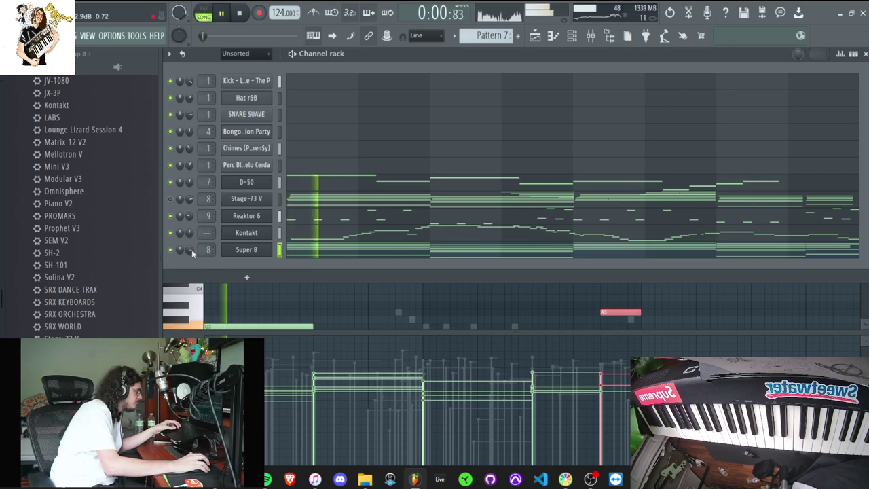
Transpose the Super 8 chords up one octave, and solo Super 8 together with Stage-73 V to compare them.
key("F6")
key("ctrl+Up")
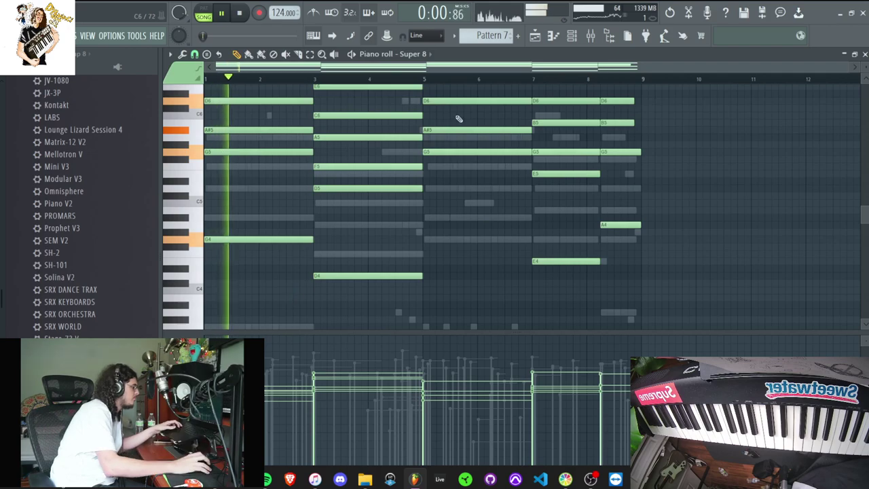
left_click(573, 37)
right_click(170, 250)
key("space")
left_click(170, 198)
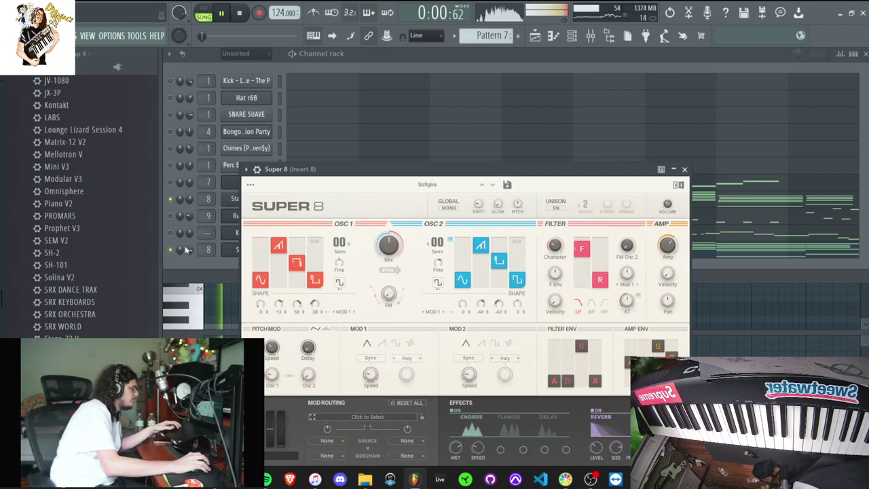
Transpose the Super 8 chords down two octaves, auditioning each octave, and return to the channel rack with all channels playing.
left_click(185, 250)
left_click(312, 249)
key("space")
key("ctrl+Down")
key("space")
key("ctrl+Down")
key("space")
key("space")
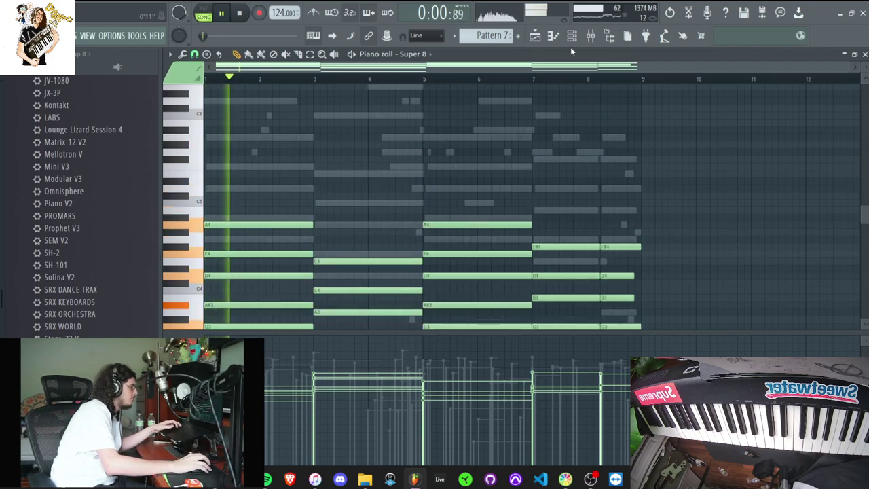
left_click(572, 36)
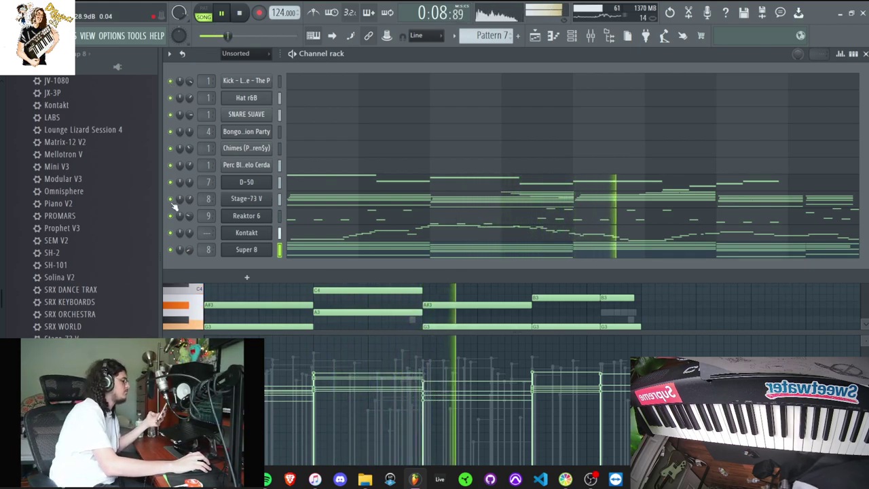
Raise the low band of the Master track's equalizer to 2.9 dB and check its SoundShifter Pitch Stereo settings.
key("F9")
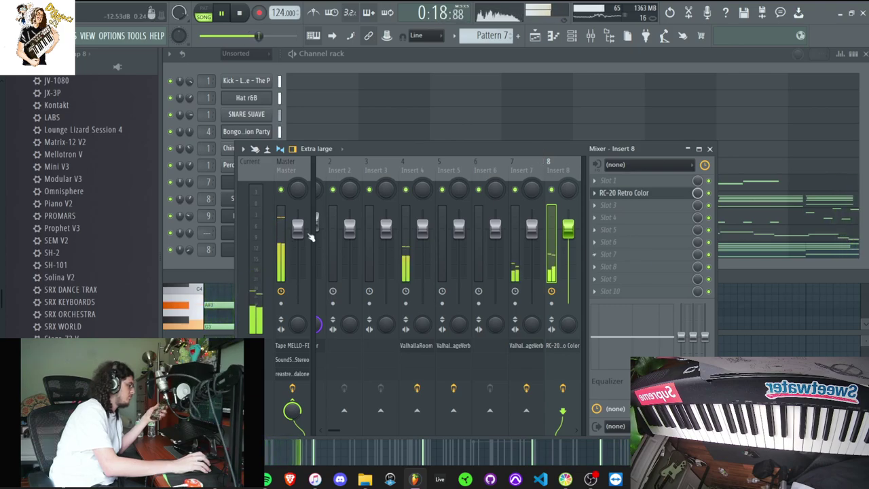
left_click(289, 248)
left_click_drag(682, 343, 681, 339)
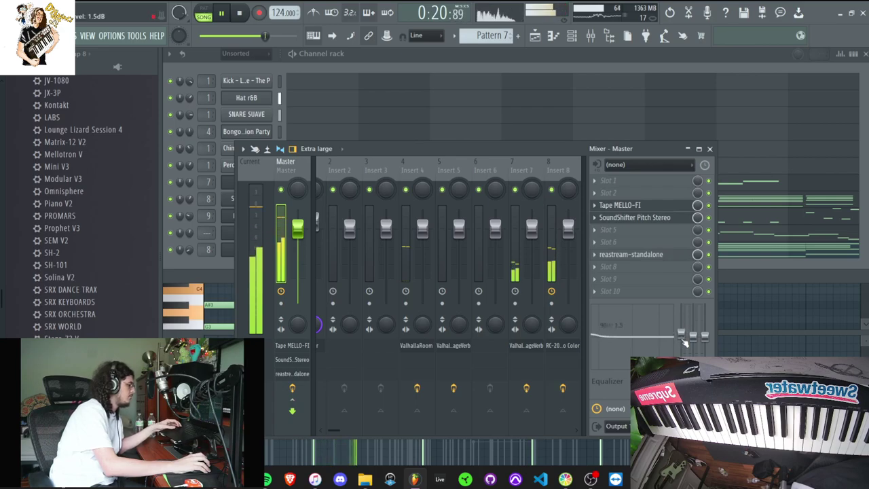
left_click(635, 217)
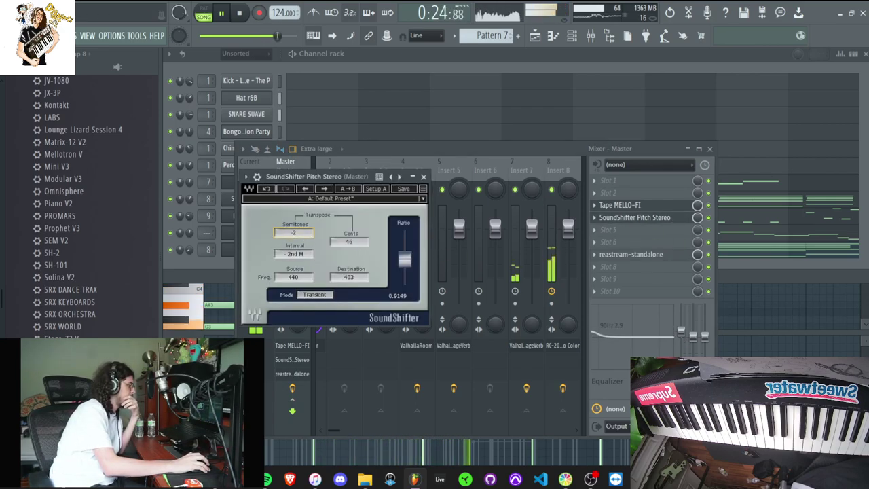
left_click(407, 69)
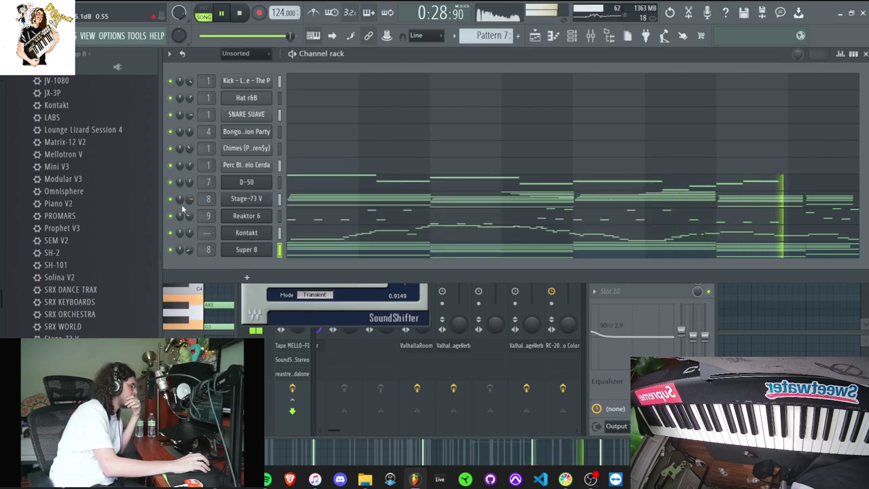
Add a Lounge Lizard Session 4 channel to the channel rack and load its Dylvinci program.
left_click_drag(102, 130, 202, 284)
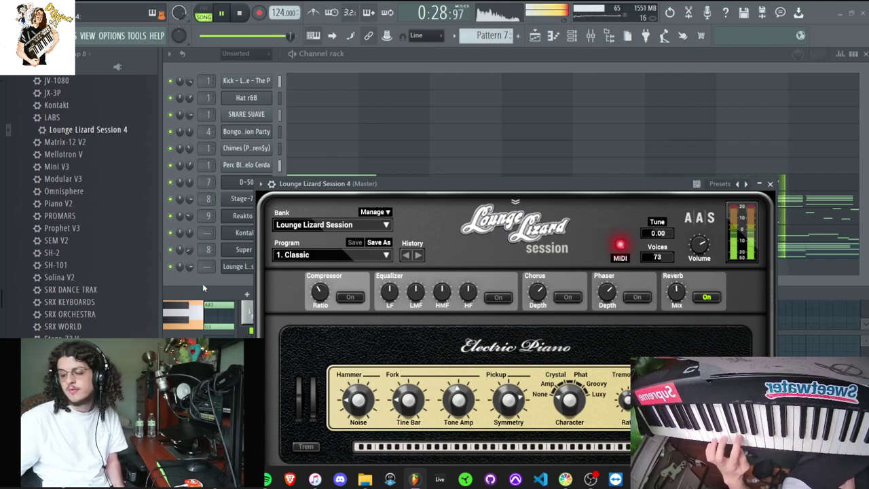
left_click(365, 255)
left_click(367, 255)
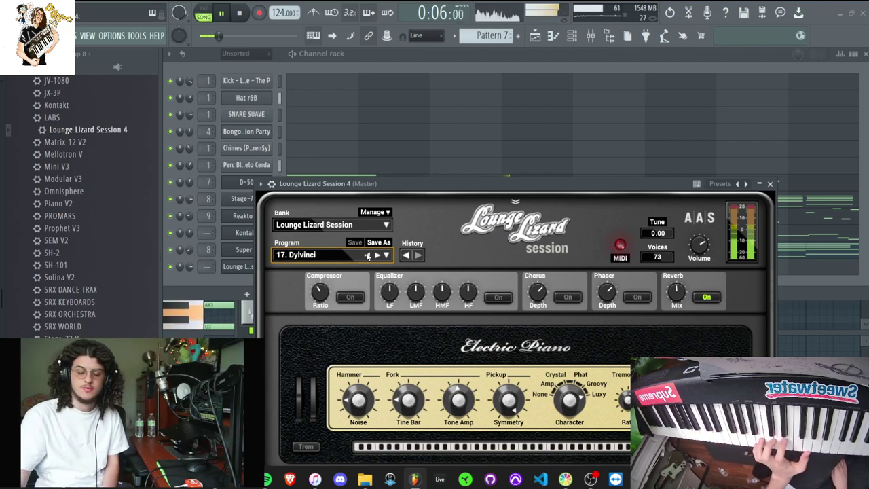
Set the Master track's SoundShifter Pitch Stereo to 0 semitones and 20 cents.
left_click(590, 37)
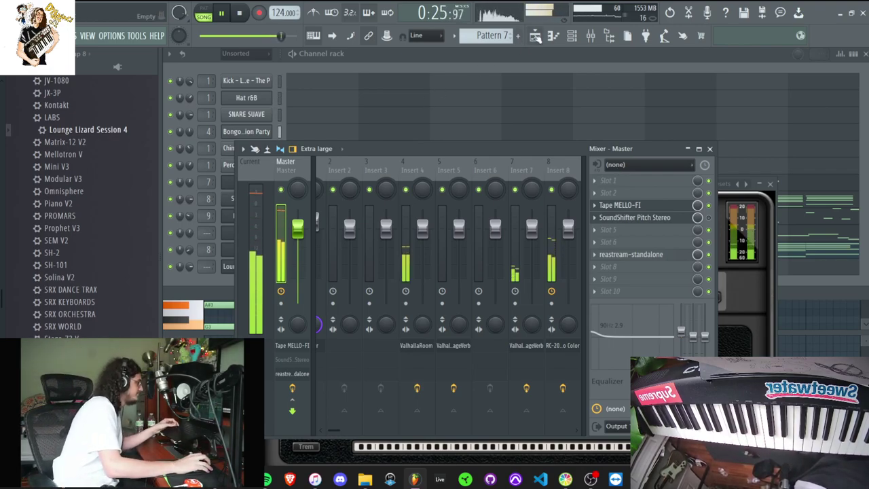
left_click(679, 217)
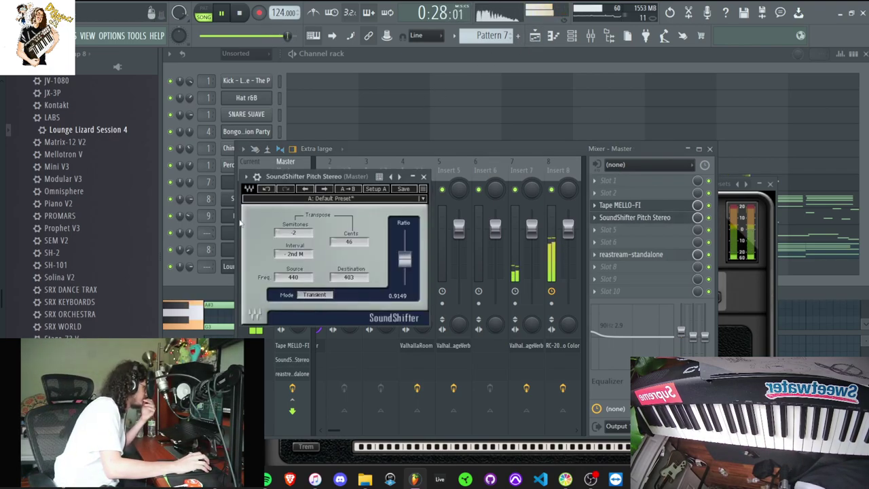
scroll(299, 228, "up", 2)
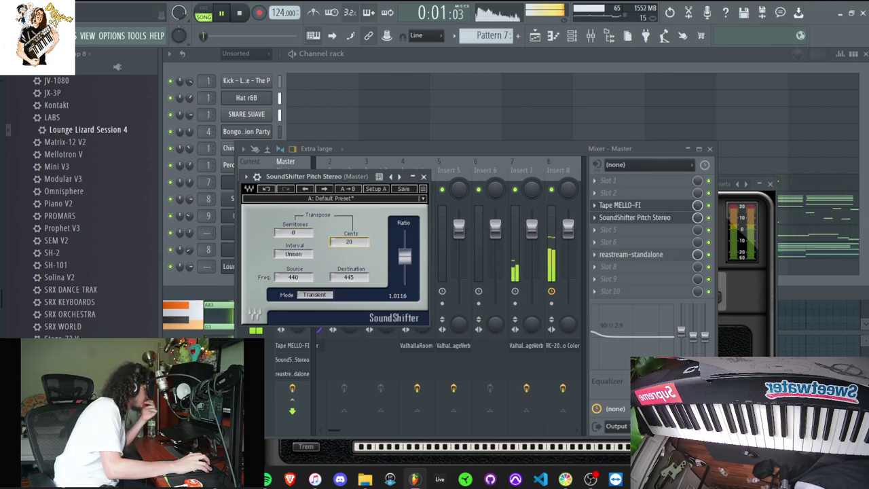
Split Pattern 7 by channel from the playlist.
left_click(535, 38)
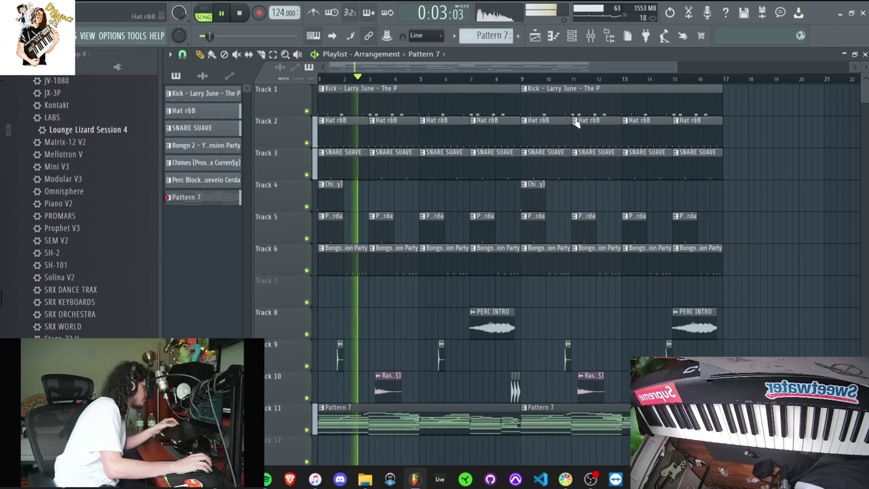
left_click(491, 35)
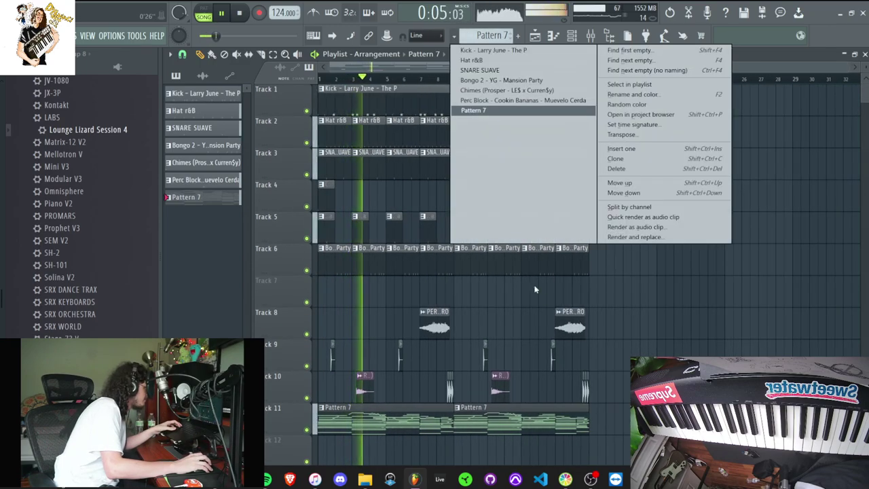
left_click(632, 207)
Spread the stacked instrument clips over tracks 11 to 15, one per track, and delete the stacked clips in bars 9 to 16.
scroll(604, 249, "down", 3)
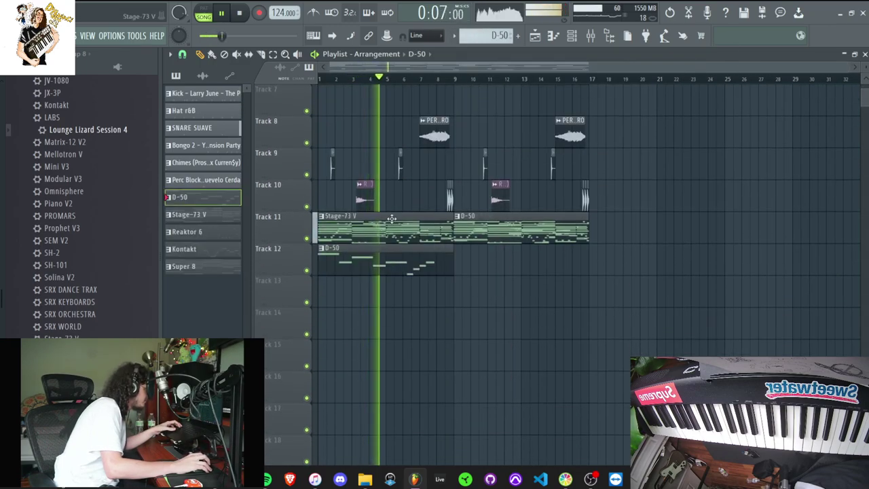
left_click_drag(373, 230, 372, 355)
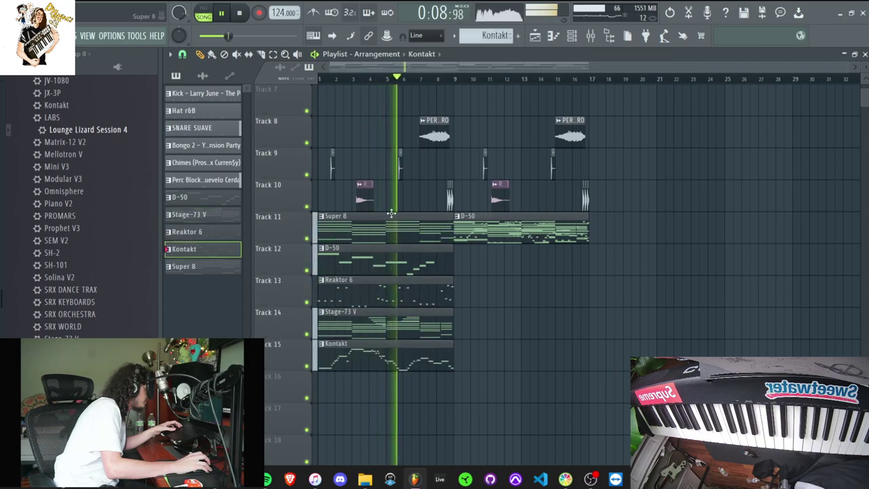
left_click(394, 223)
left_click(499, 229, "ctrl")
right_click(499, 229)
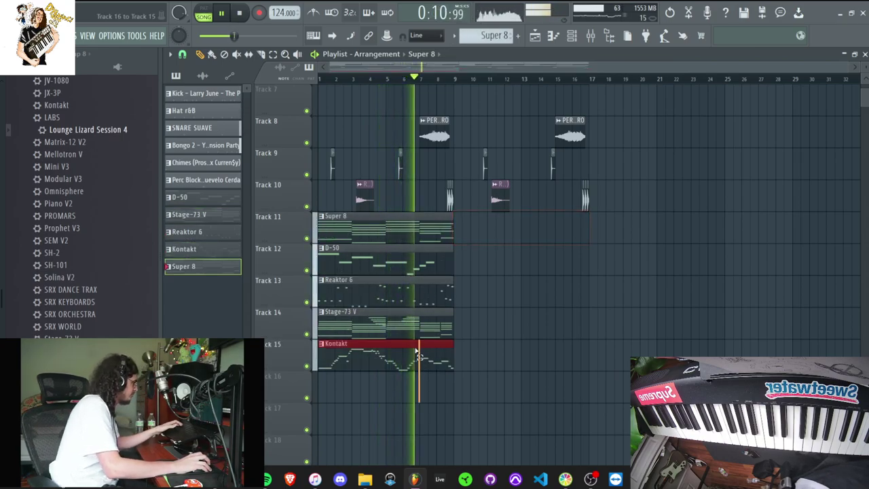
Select the five instrument clips on tracks 11 to 15 and duplicate them twice, filling bars 9 to 24.
left_click_drag(423, 382, 432, 219)
key("ctrl+b")
key("ctrl+b")
Delete the D-50, Reaktor 6, Kontakt and Super 8 clips in bars 17 to 24, keeping only Stage-73 V there.
right_click(632, 266)
right_click(632, 293)
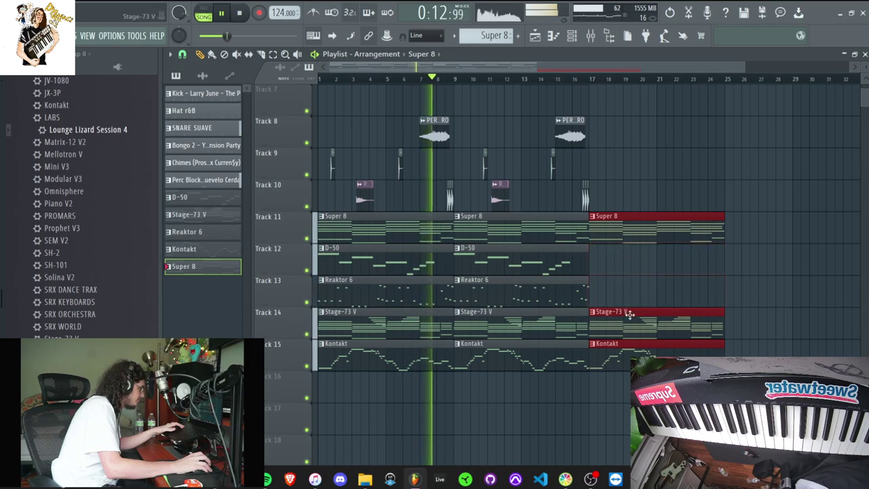
right_click(629, 350)
left_click(547, 79)
scroll(564, 116, "up", 3)
left_click(643, 159, "ctrl")
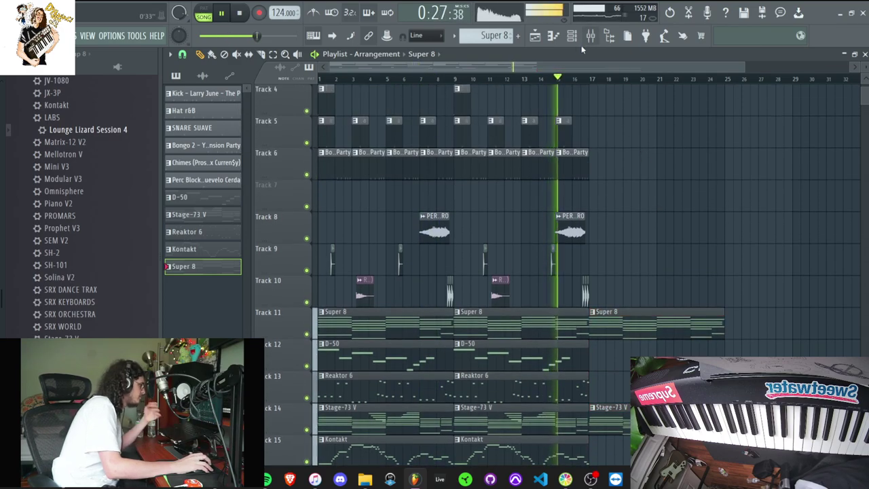
right_click(606, 316)
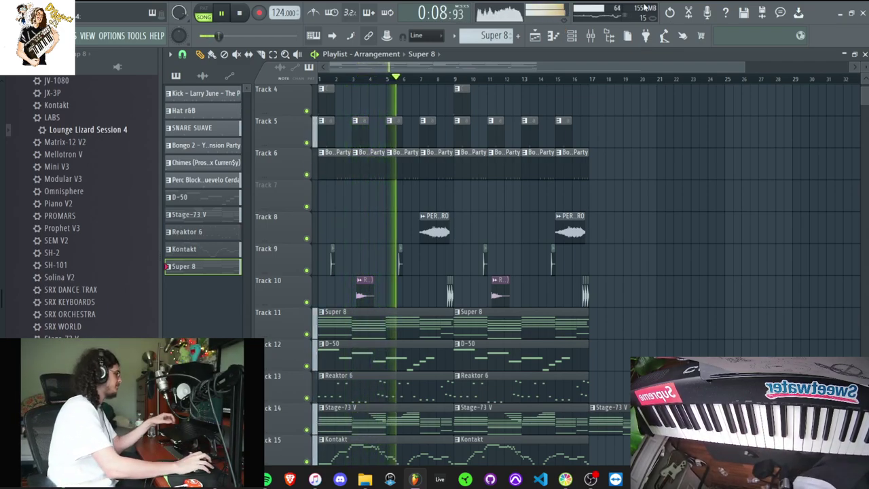
Create a new empty pattern and place it as a long clip on track 16 starting at bar 1.
left_click(518, 36)
scroll(378, 249, "down", 8)
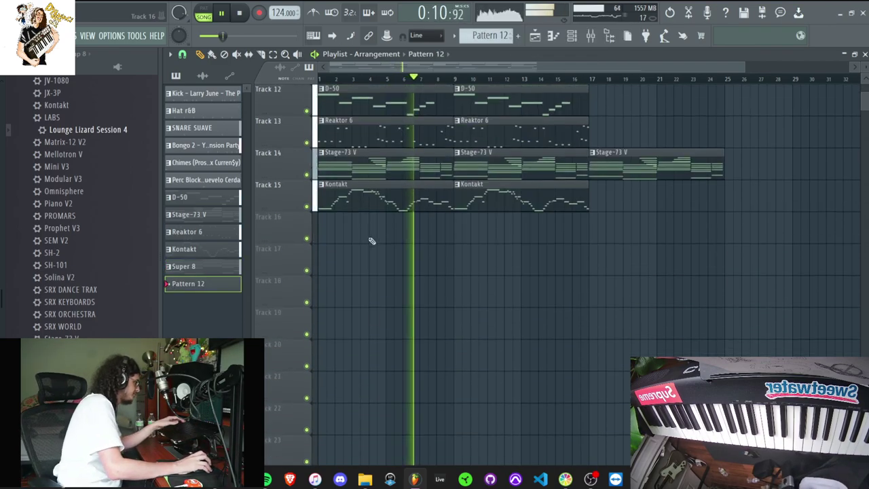
left_click_drag(333, 227, 858, 224)
Select all clips on tracks 1 to 15 in the 24-bar arrangement and duplicate them twice.
left_click_drag(594, 202, 318, 84)
scroll(630, 231, "up", 2)
key("ctrl+b")
key("ctrl+b")
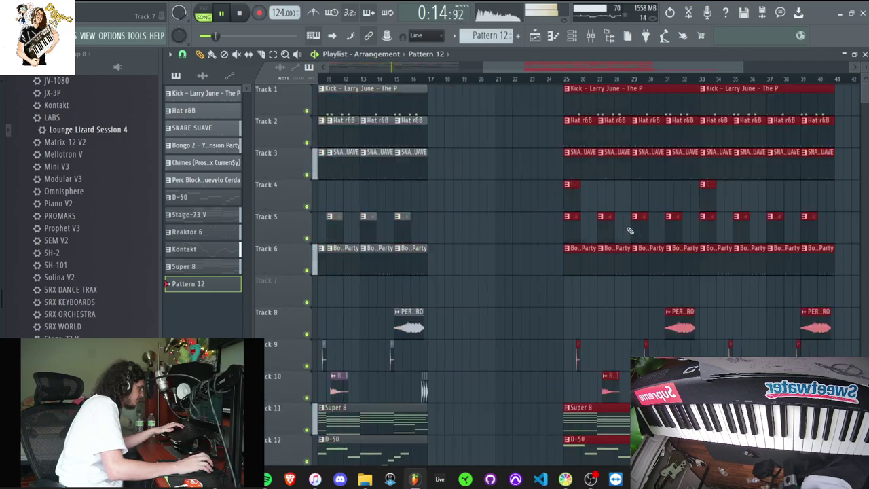
Extend the empty pattern clip on track 16 to about bar 71 and stop playback.
scroll(510, 216, "down", 3)
scroll(507, 210, "down", 6)
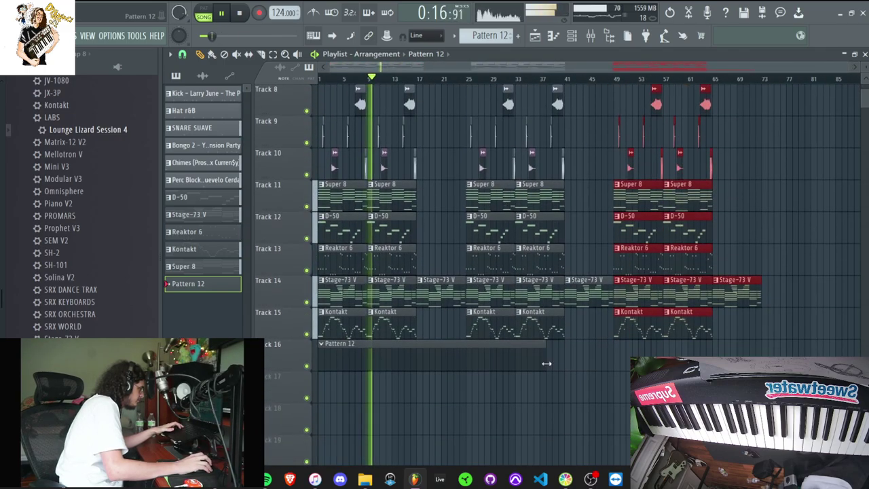
left_click_drag(545, 357, 567, 356)
key("space")
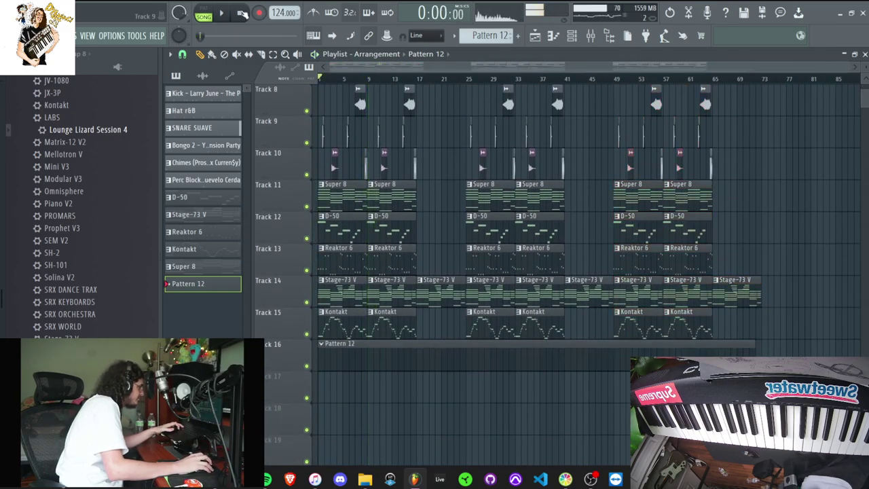
Enable recording, add Fruity Limiter to slot 6 of the Master track and record a keyboard take over the arrangement.
key("r")
left_click(476, 296)
key("F9")
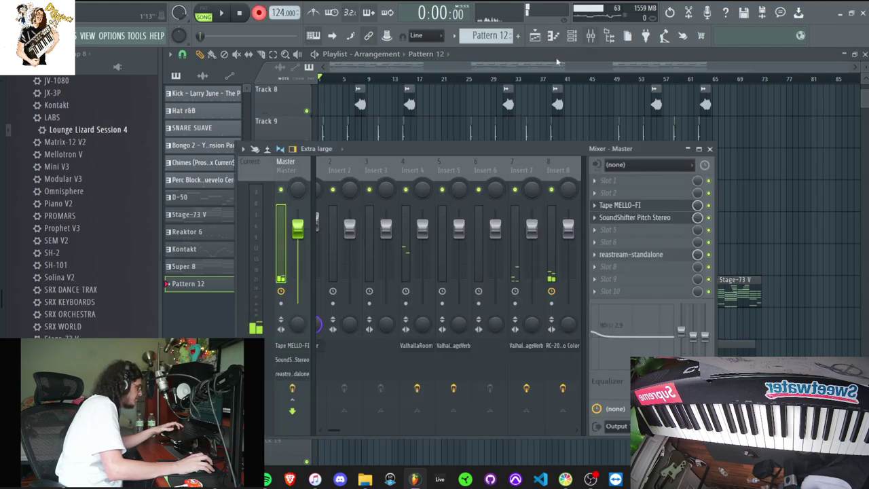
left_click(630, 248)
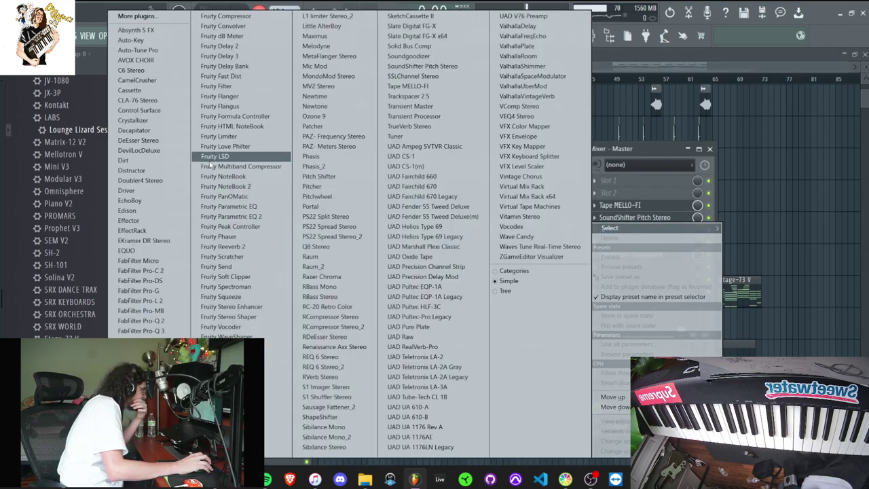
left_click(214, 137)
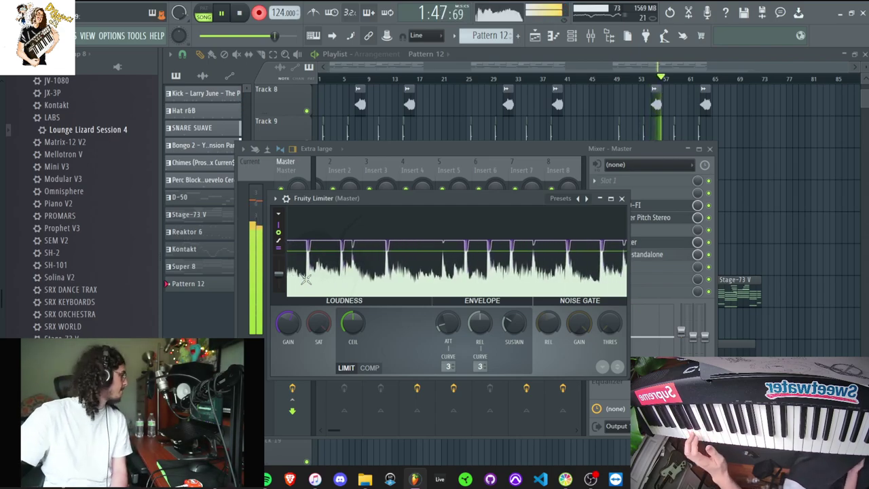
key("space")
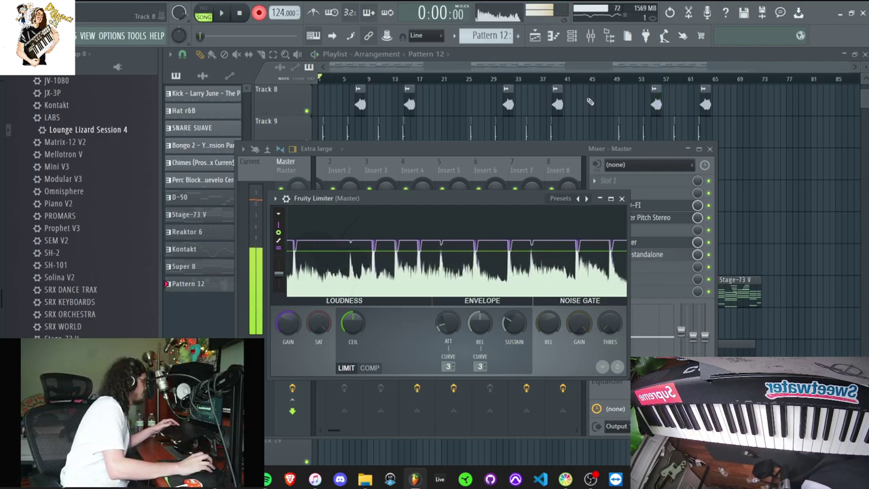